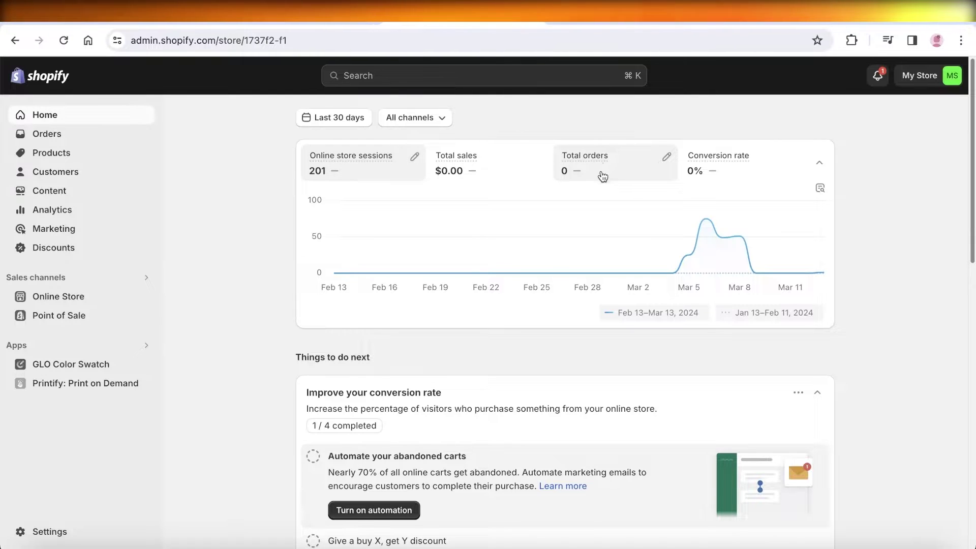
# Step: Open the Shopify App Store from the store's apps and sales channels settings
pyautogui.scroll(-1, 819, 206)
pyautogui.scroll(1, 818, 206)
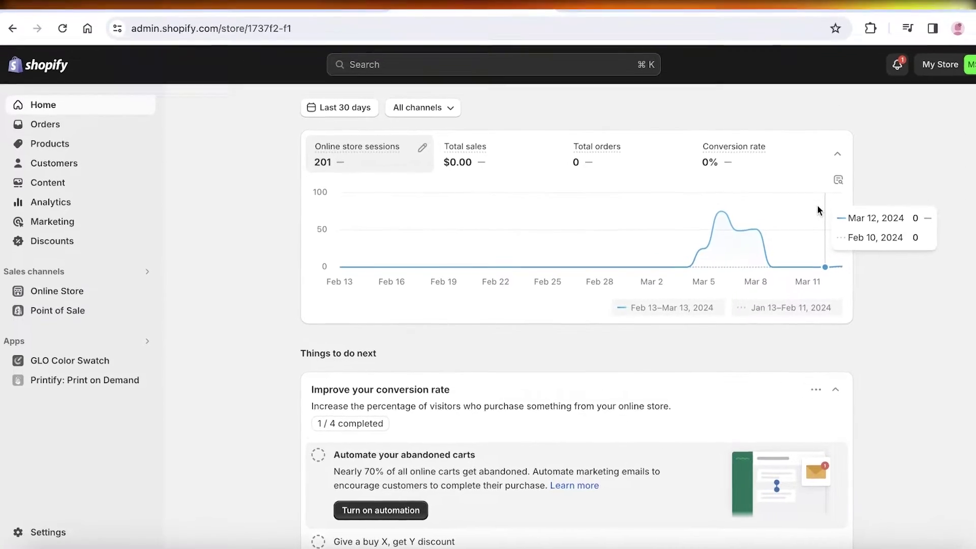
pyautogui.click(36, 532)
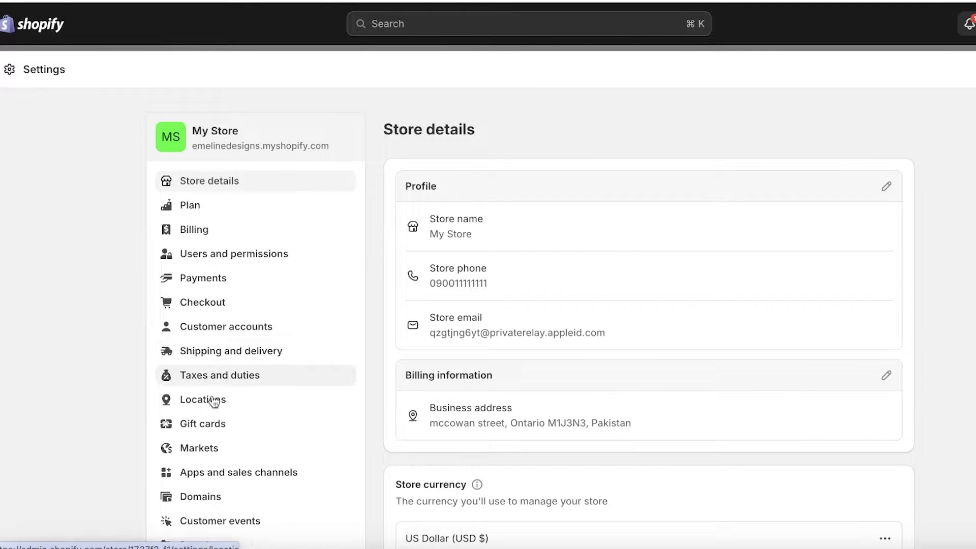
pyautogui.click(226, 471)
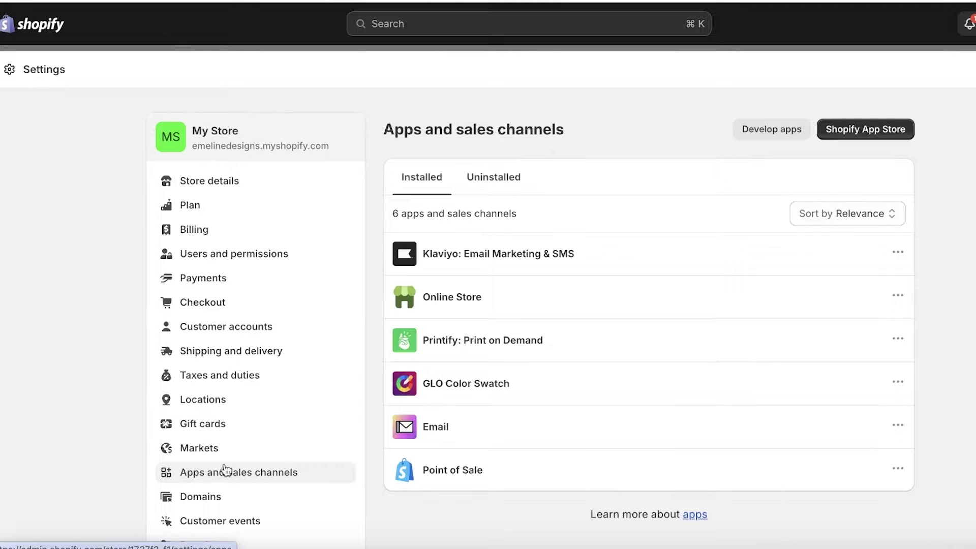
pyautogui.click(832, 134)
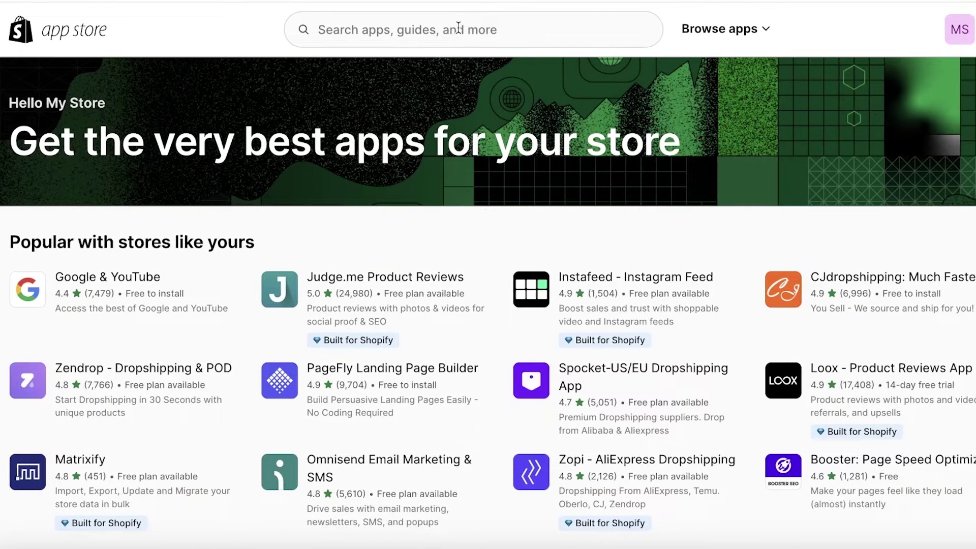
# Step: Search the app store for "autods" and start installing the AutoDS: Dropshipping & POD app from its listing
pyautogui.click(451, 28)
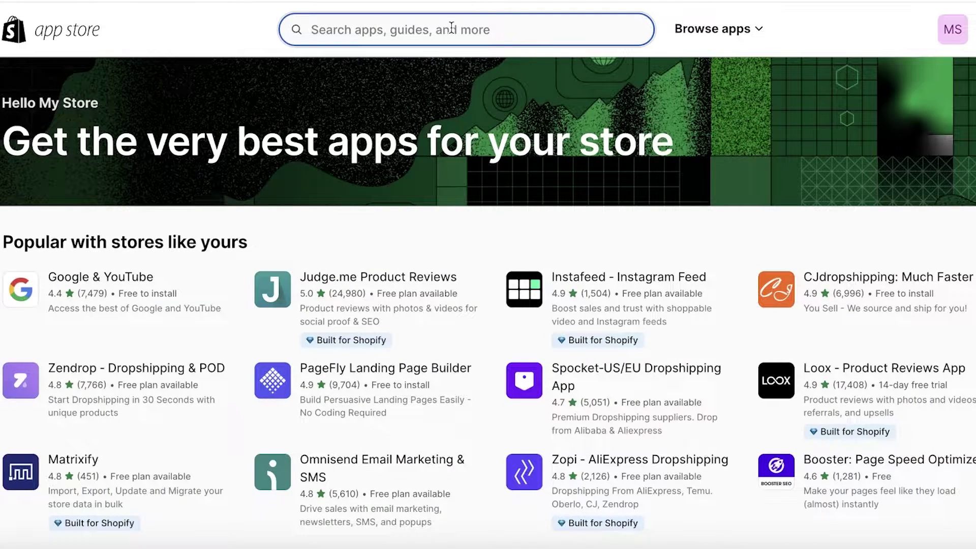
pyautogui.write('auto')
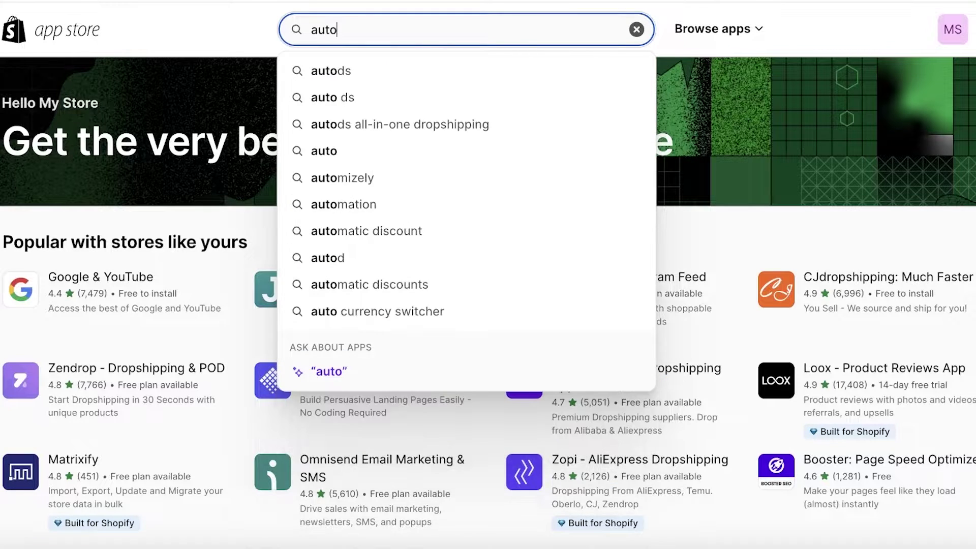
pyautogui.click(323, 63)
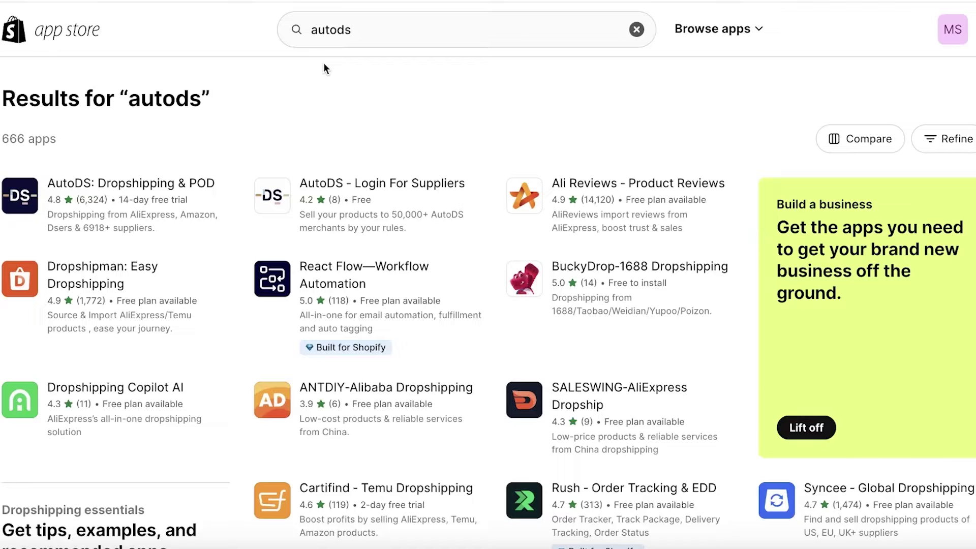
pyautogui.click(66, 185)
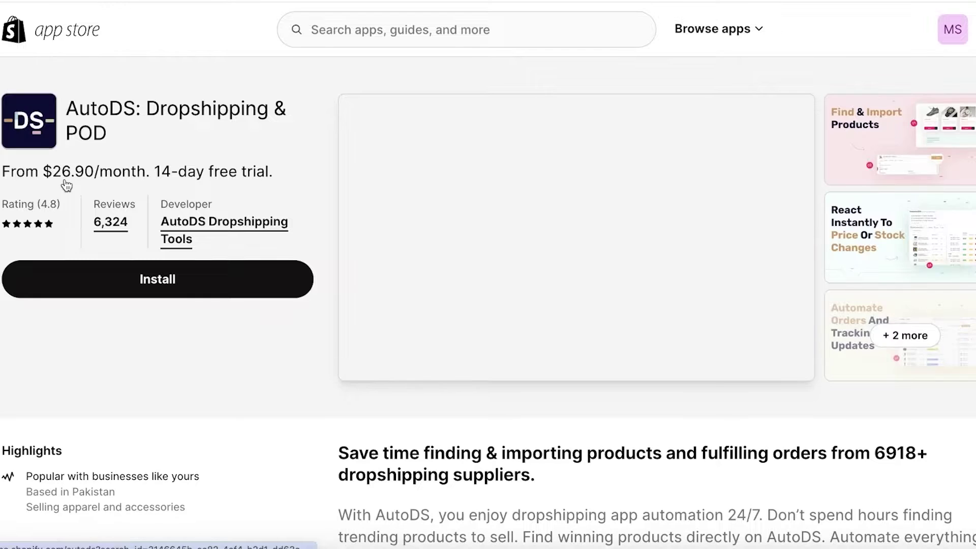
pyautogui.click(127, 280)
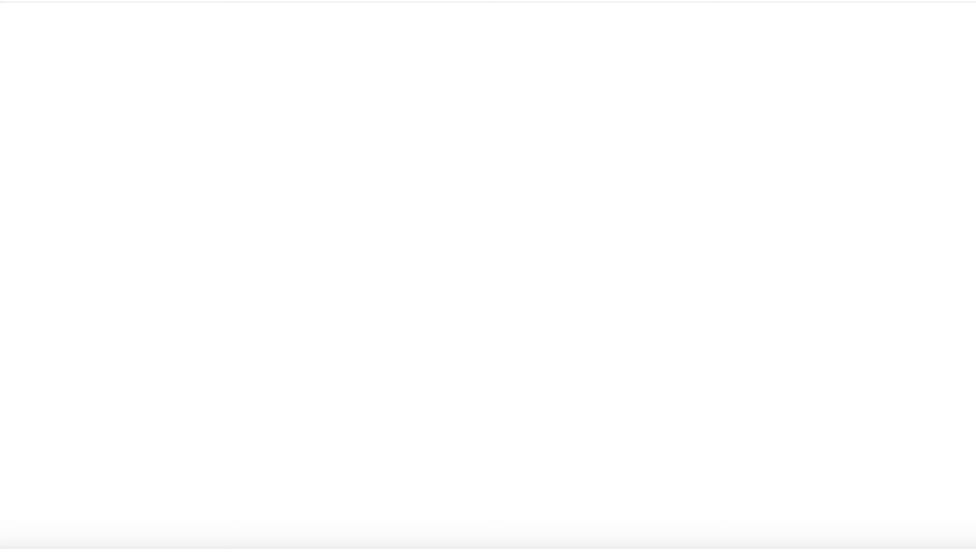
# Step: Examine the AutoDS listing's description, dropshipping features and pricing plans
pyautogui.scroll(-8, 236, 307)
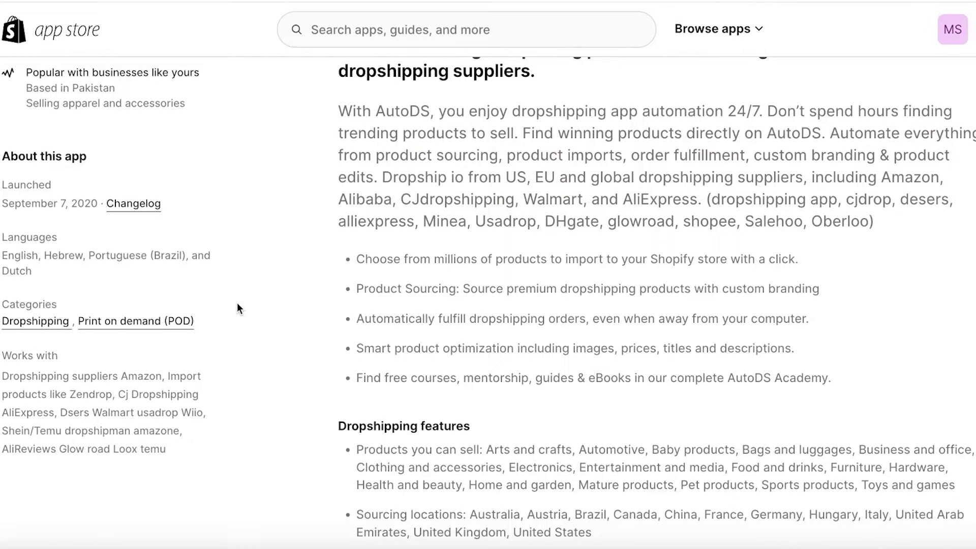
pyautogui.scroll(3, 237, 303)
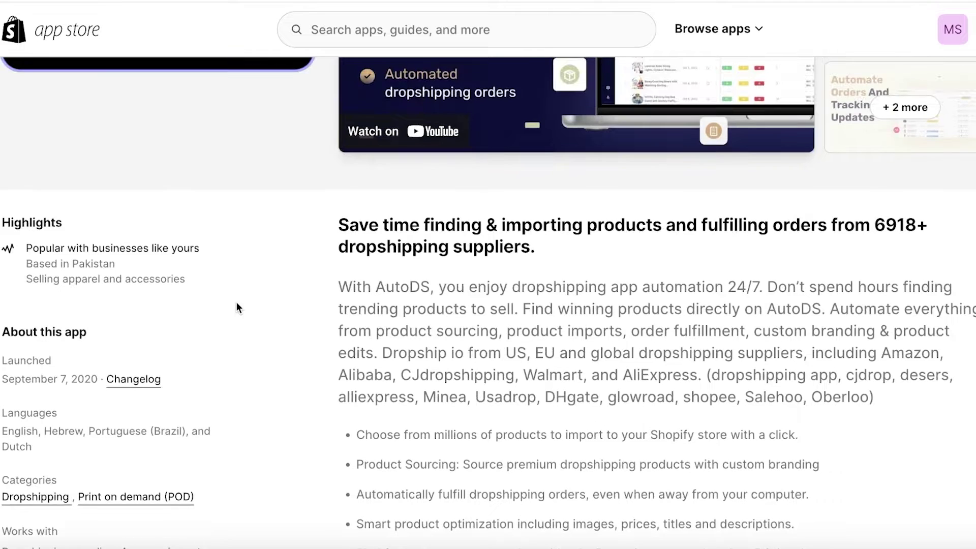
pyautogui.scroll(-3, 236, 303)
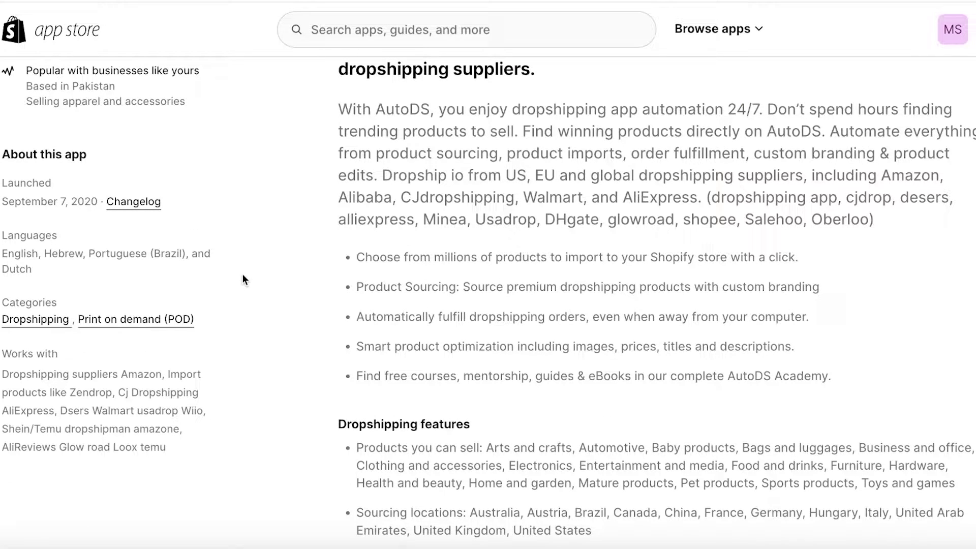
pyautogui.scroll(-1, 243, 277)
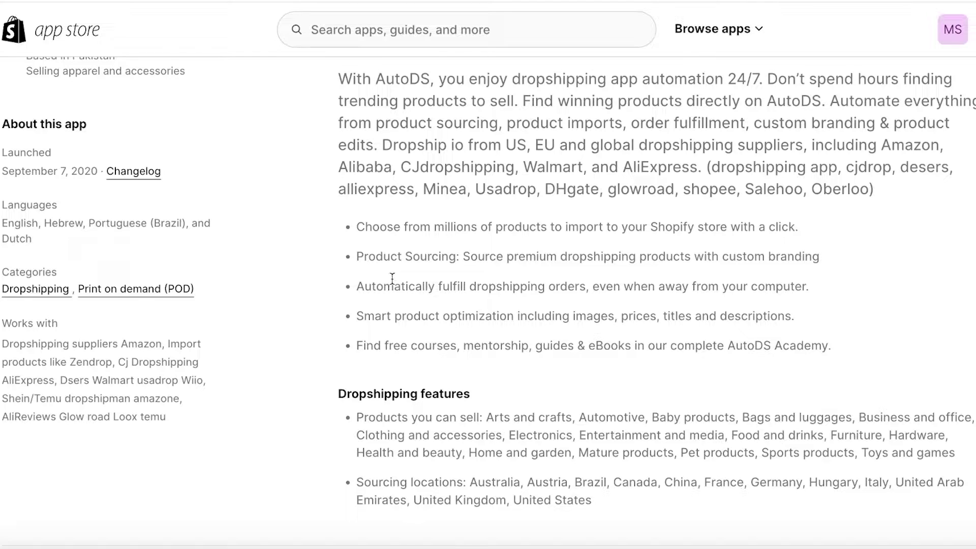
pyautogui.scroll(-2, 392, 280)
pyautogui.scroll(6, 409, 254)
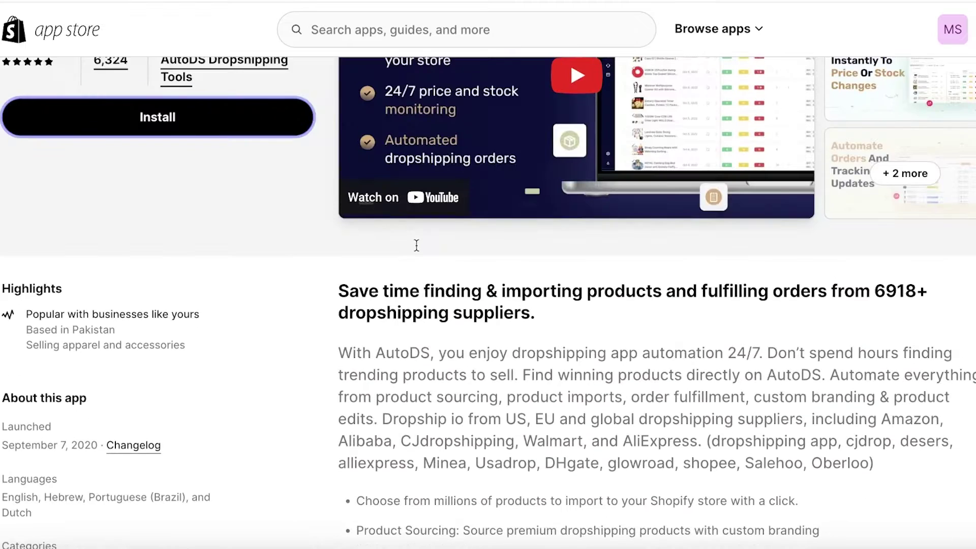
pyautogui.scroll(3, 417, 250)
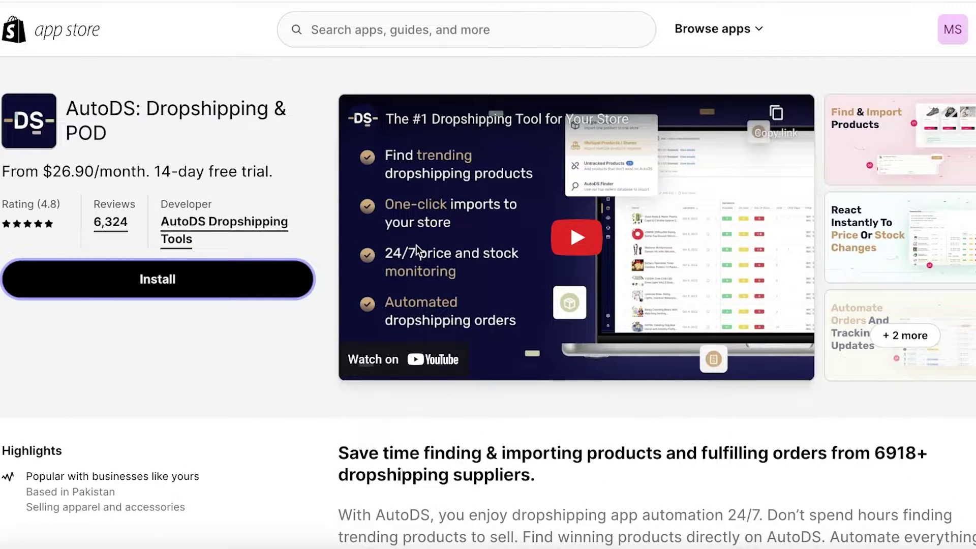
pyautogui.scroll(-3, 582, 268)
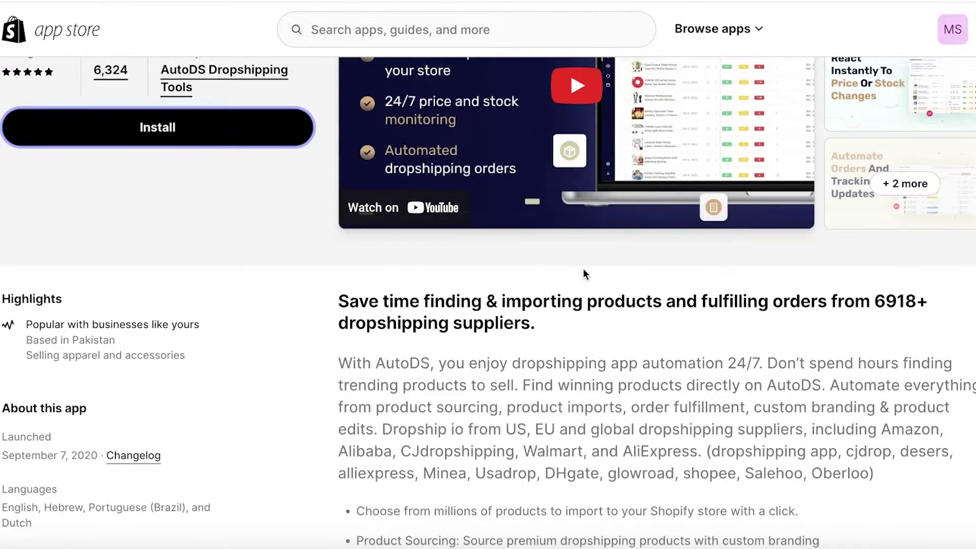
pyautogui.scroll(-4, 584, 269)
pyautogui.scroll(7, 579, 269)
pyautogui.scroll(-8, 571, 271)
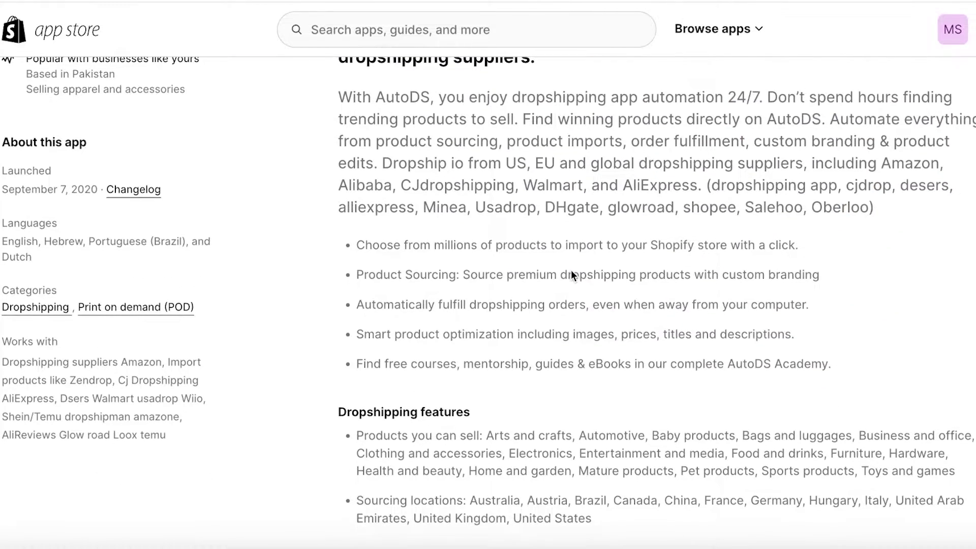
pyautogui.scroll(-1, 571, 270)
pyautogui.scroll(-1, 568, 275)
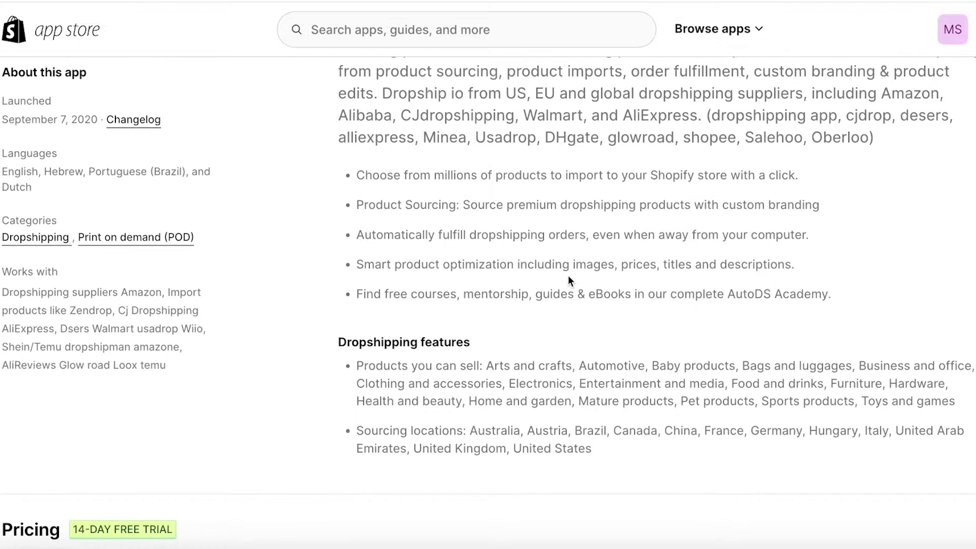
pyautogui.scroll(-8, 568, 276)
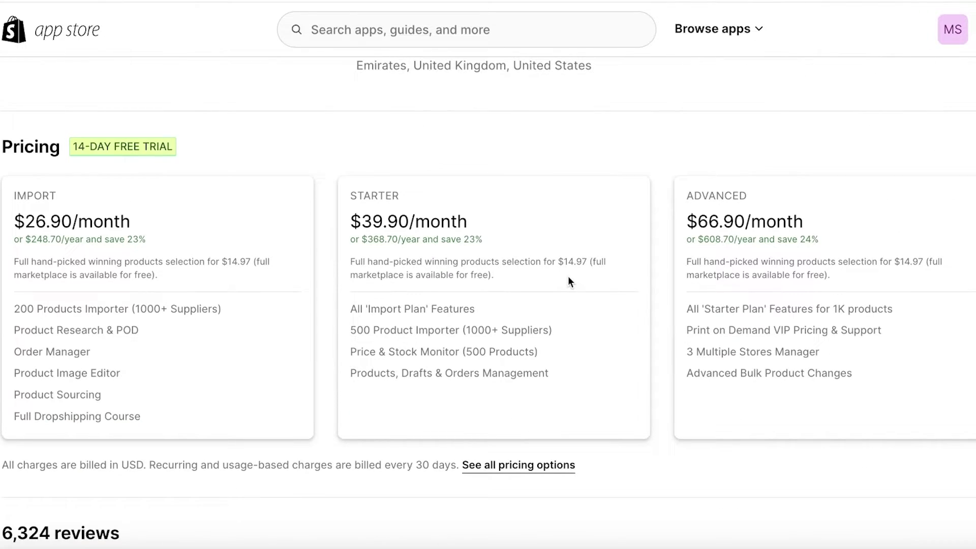
pyautogui.scroll(-4, 569, 276)
pyautogui.scroll(3, 568, 276)
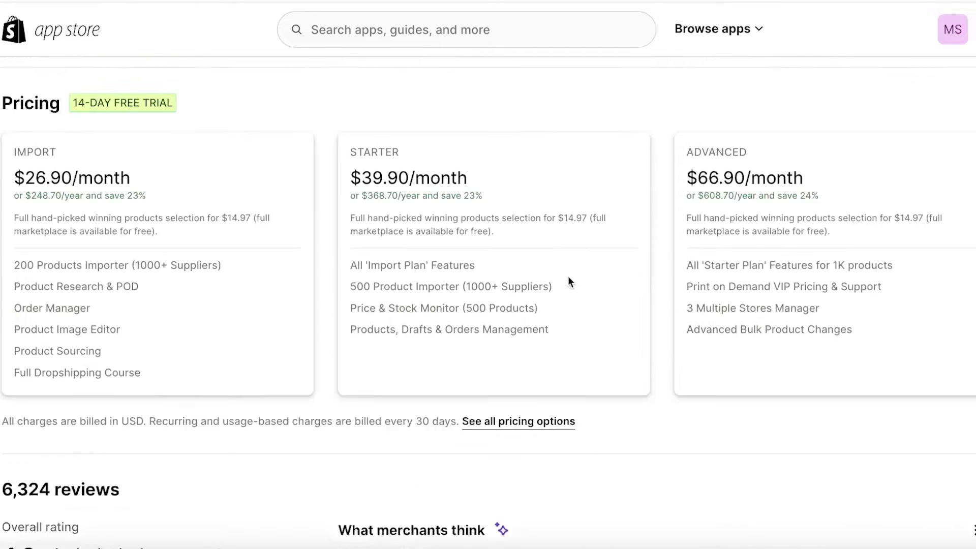
pyautogui.scroll(1, 568, 277)
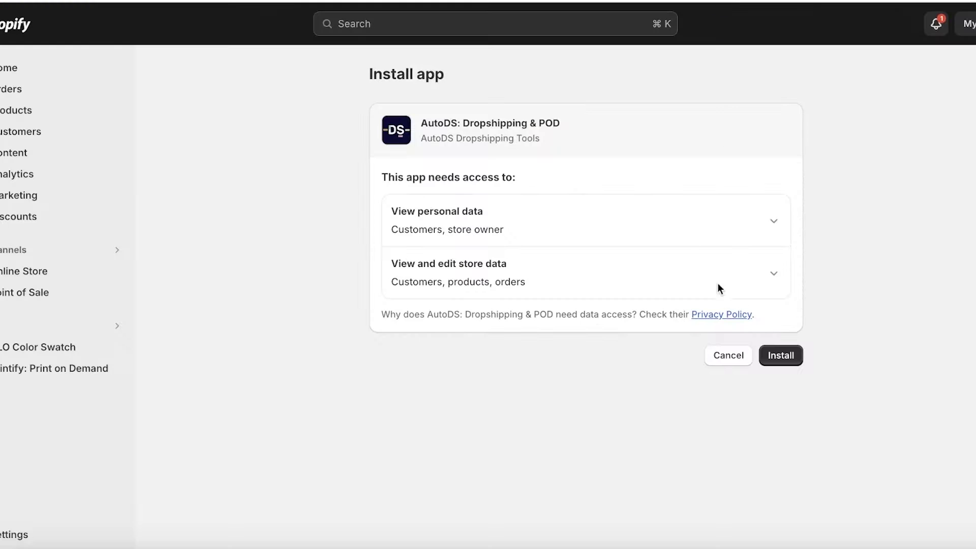
# Step: Confirm the AutoDS installation with the requested data access and approve its usage-based subscription
pyautogui.click(784, 355)
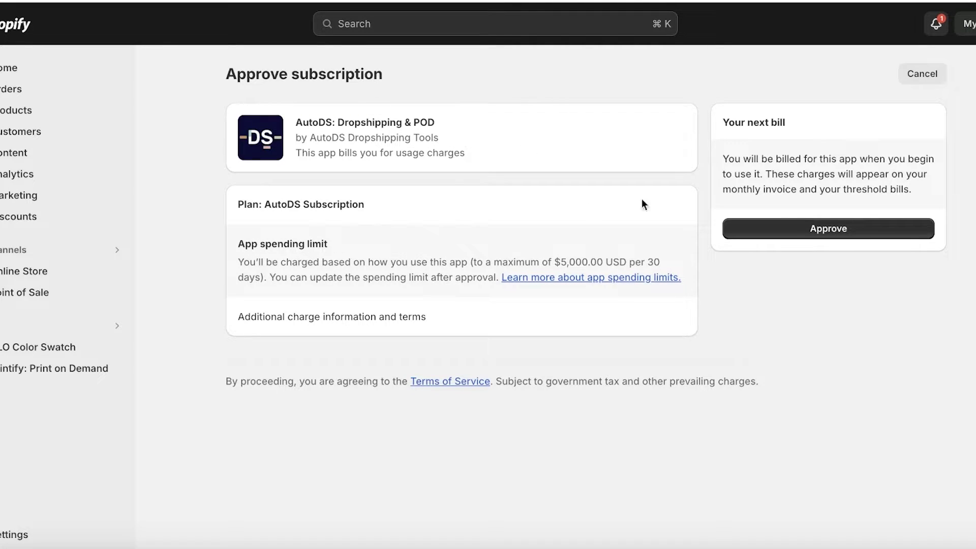
pyautogui.click(853, 227)
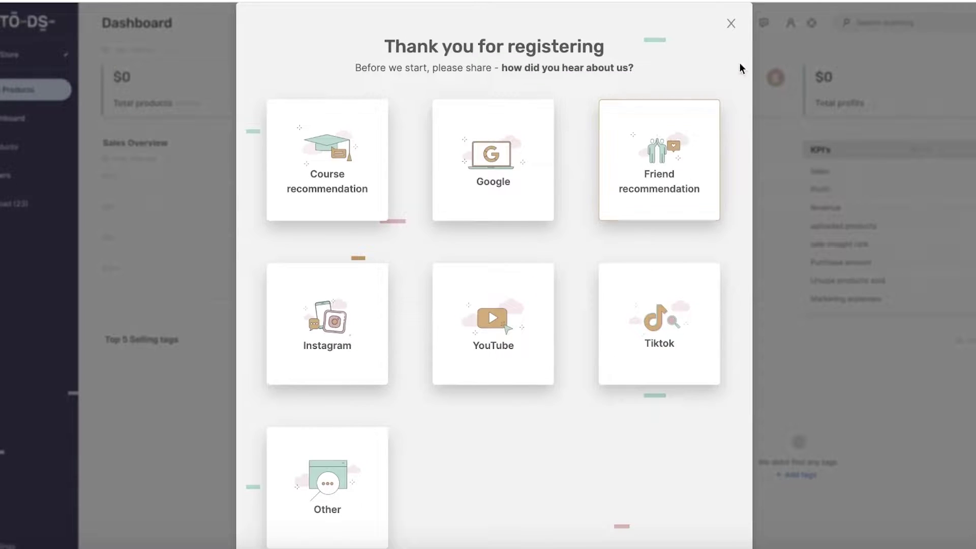
# Step: Dismiss the referral survey and the helper extension offer, and select the Import 200 plan with annual billing
pyautogui.click(731, 24)
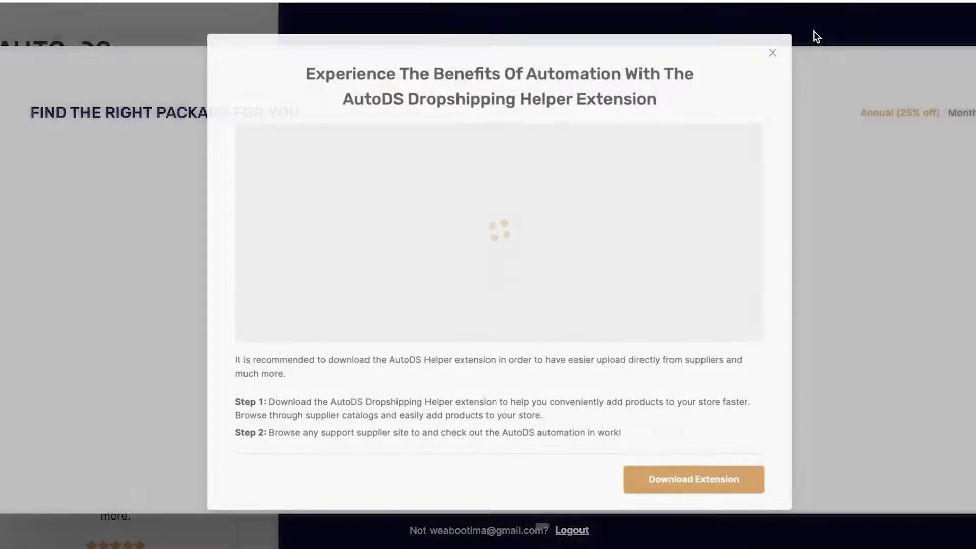
pyautogui.click(773, 53)
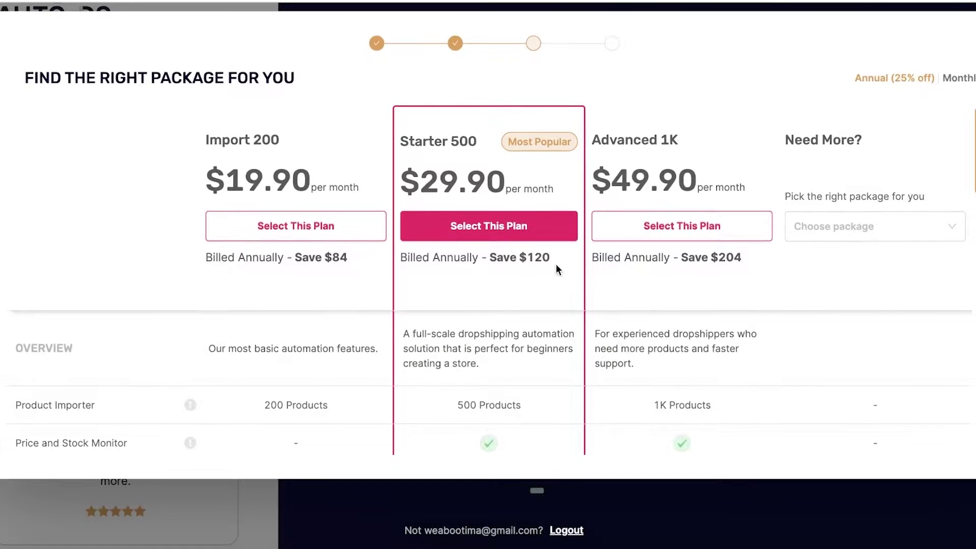
pyautogui.click(299, 224)
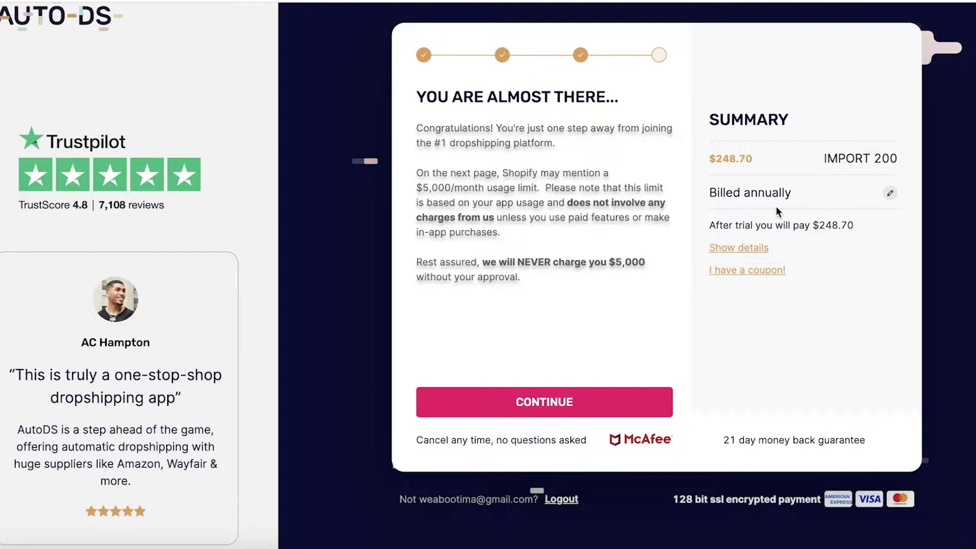
# Step: Change the Import 200 plan to monthly billing and approve the resulting AutoDS subscription
pyautogui.click(890, 194)
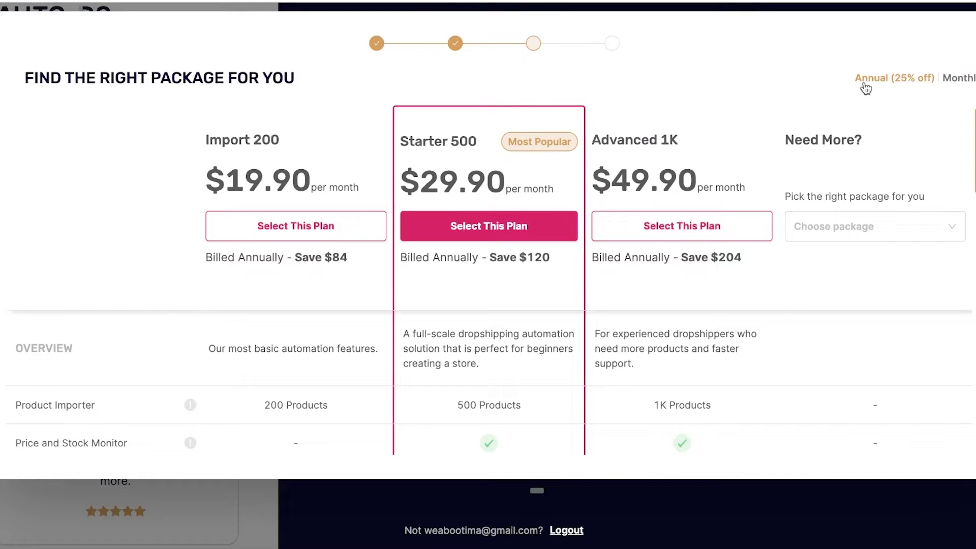
pyautogui.click(964, 79)
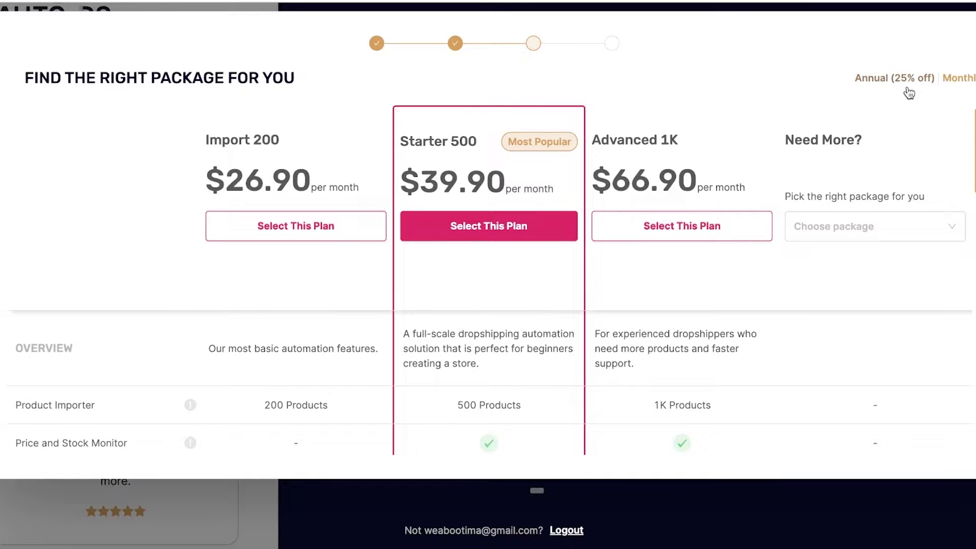
pyautogui.click(264, 222)
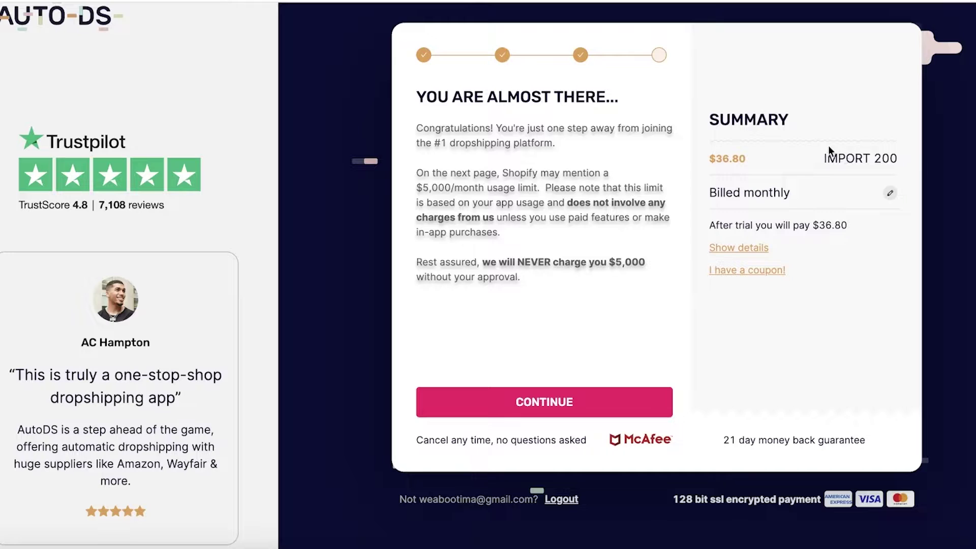
pyautogui.click(504, 405)
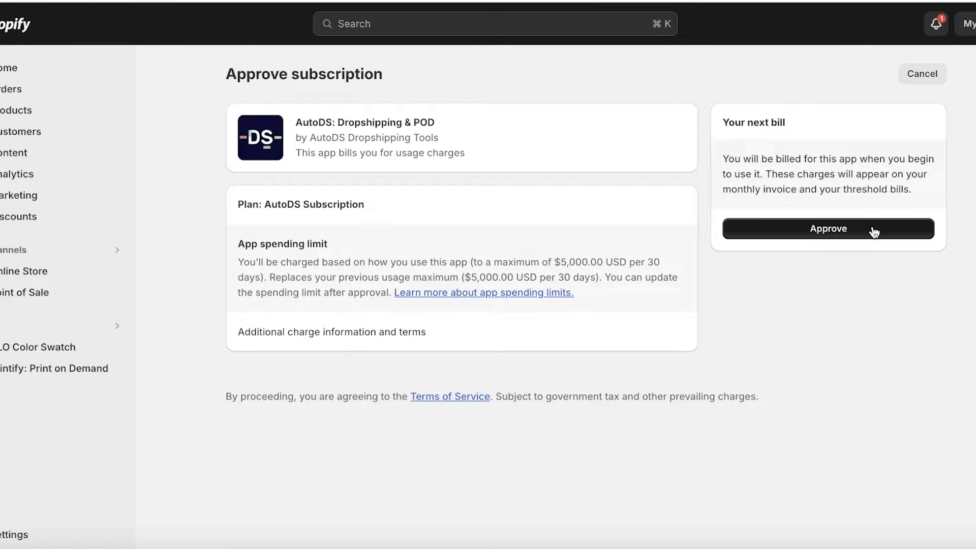
pyautogui.click(873, 231)
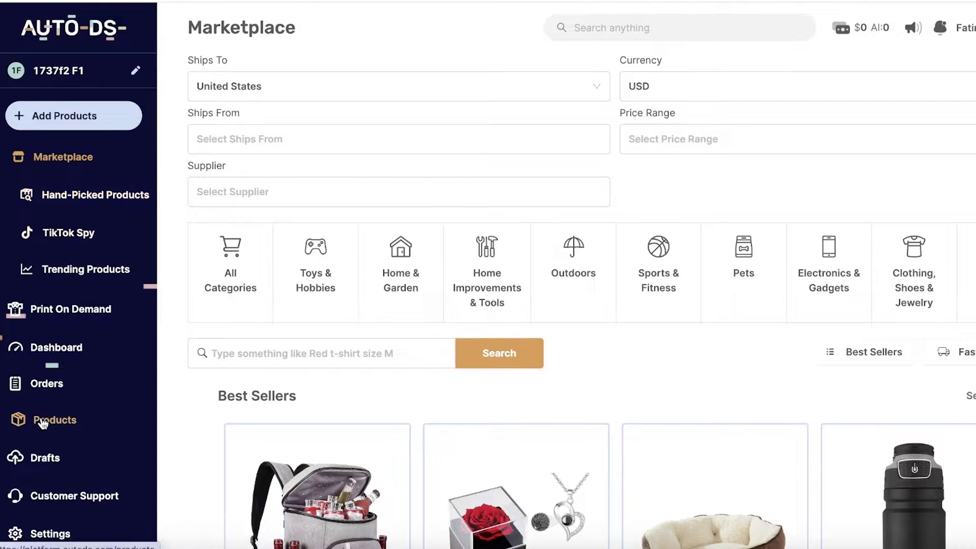
# Step: Look through the Hand-Picked Products, TikTok Spy, Trending Products and Print On Demand sections of AutoDS
pyautogui.click(44, 203)
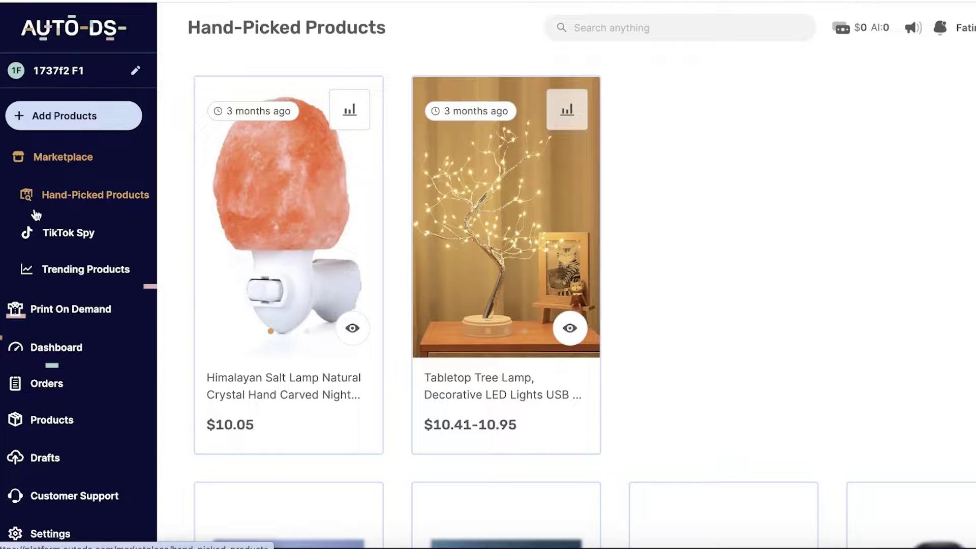
pyautogui.click(44, 233)
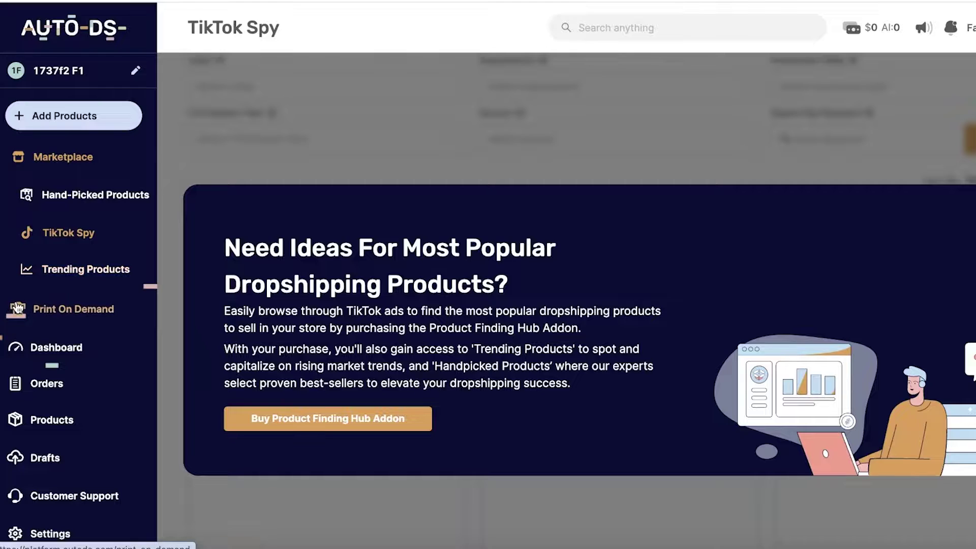
pyautogui.click(69, 265)
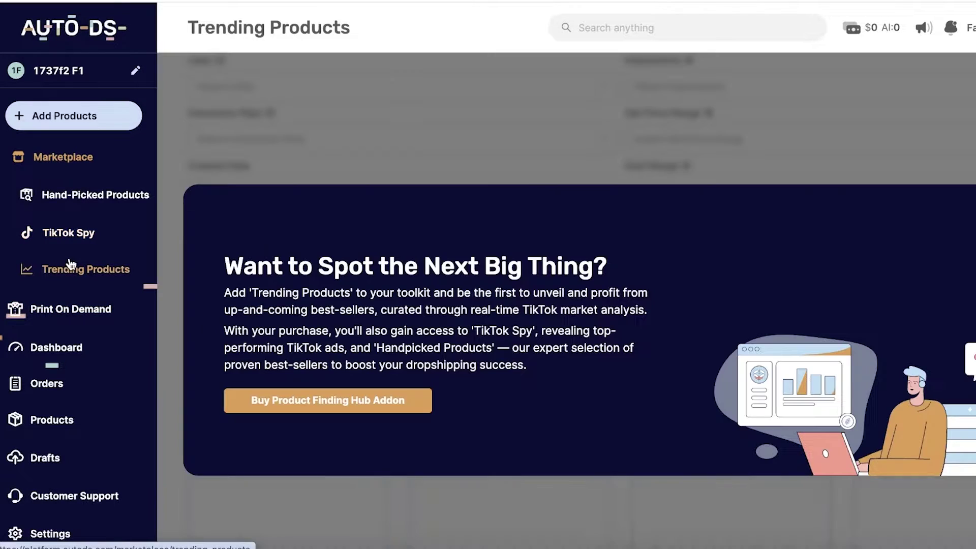
pyautogui.click(54, 315)
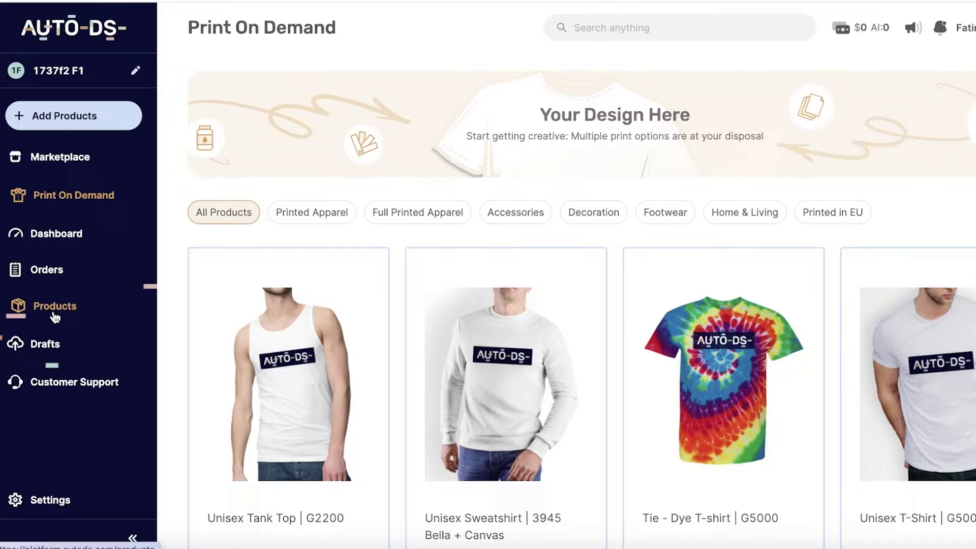
# Step: Look through the Orders and Products sections, the connected Shopify store selection and the suggested Hand-Picked Products
pyautogui.click(65, 249)
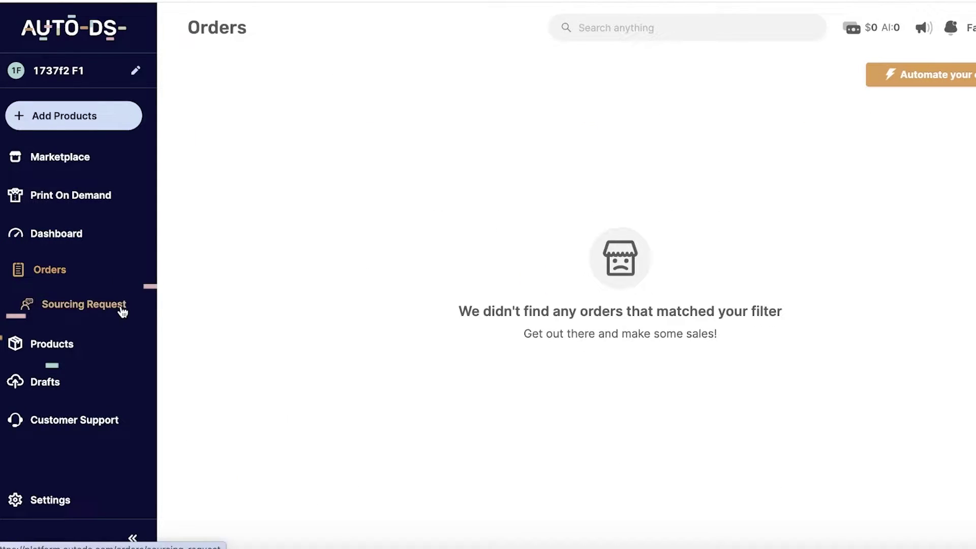
pyautogui.click(54, 346)
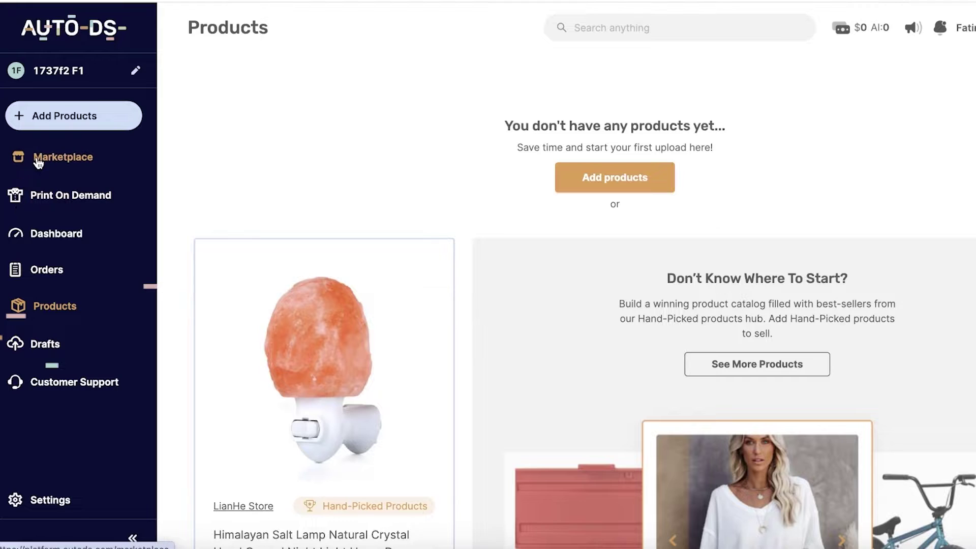
pyautogui.click(101, 71)
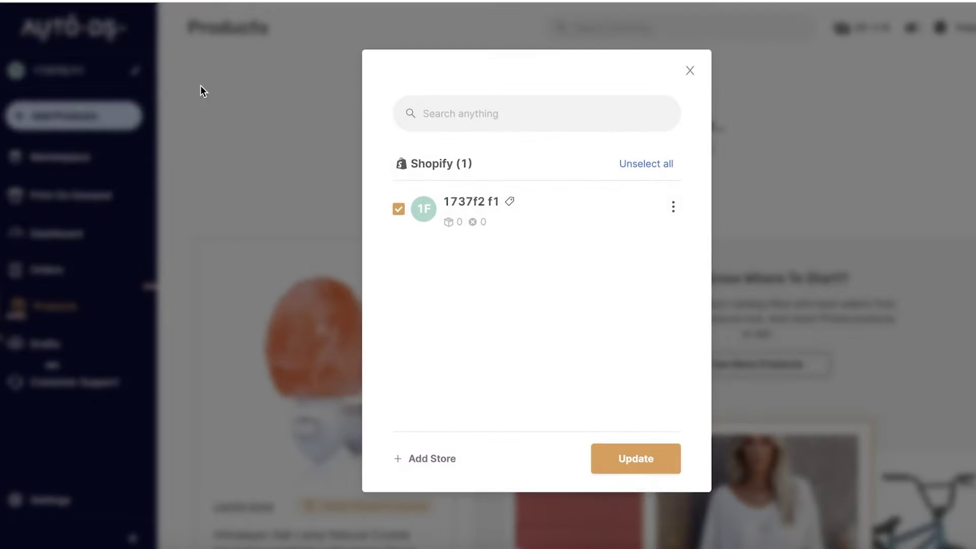
pyautogui.click(690, 71)
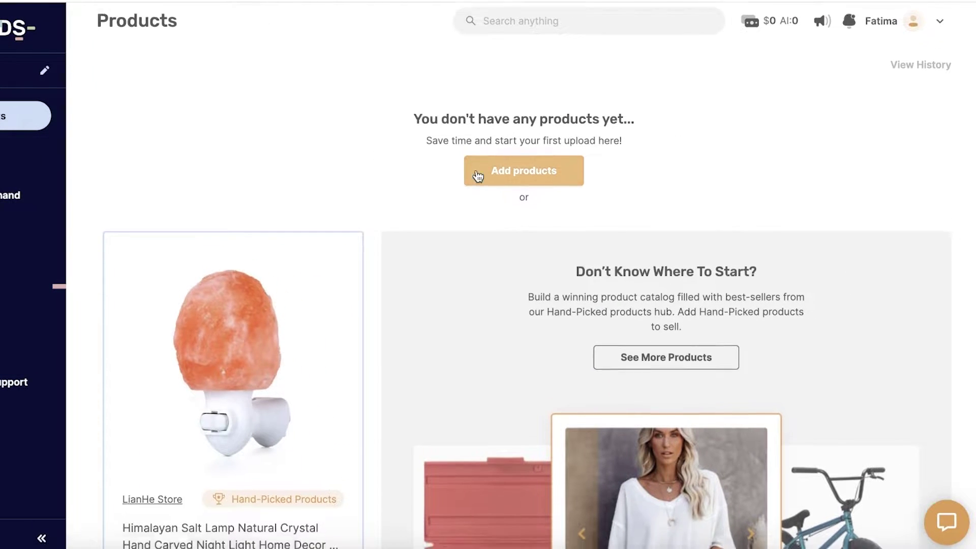
pyautogui.scroll(-3, 475, 169)
pyautogui.click(622, 244)
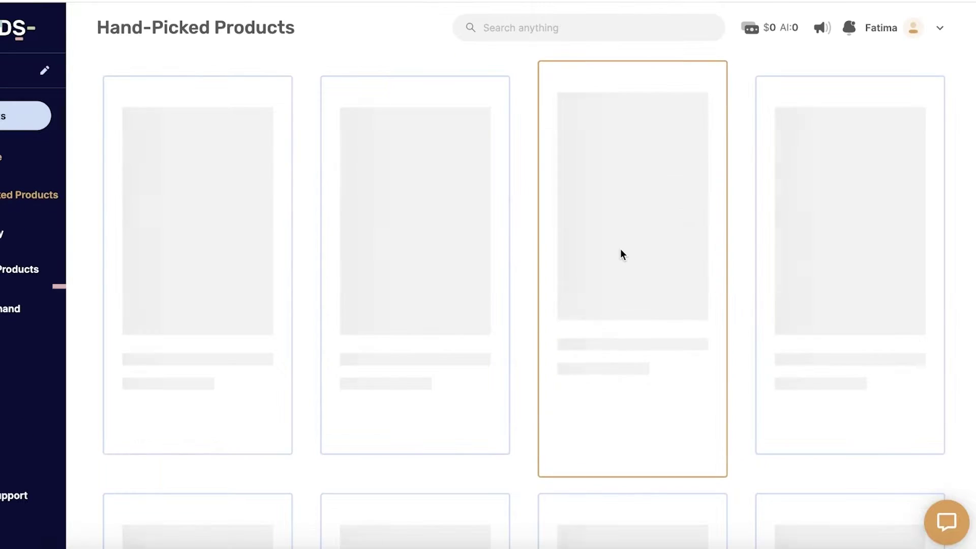
# Step: Go to the Marketplace and set its filters to ship to Canada with USD as the currency
pyautogui.hotkey('alt', 'Left')
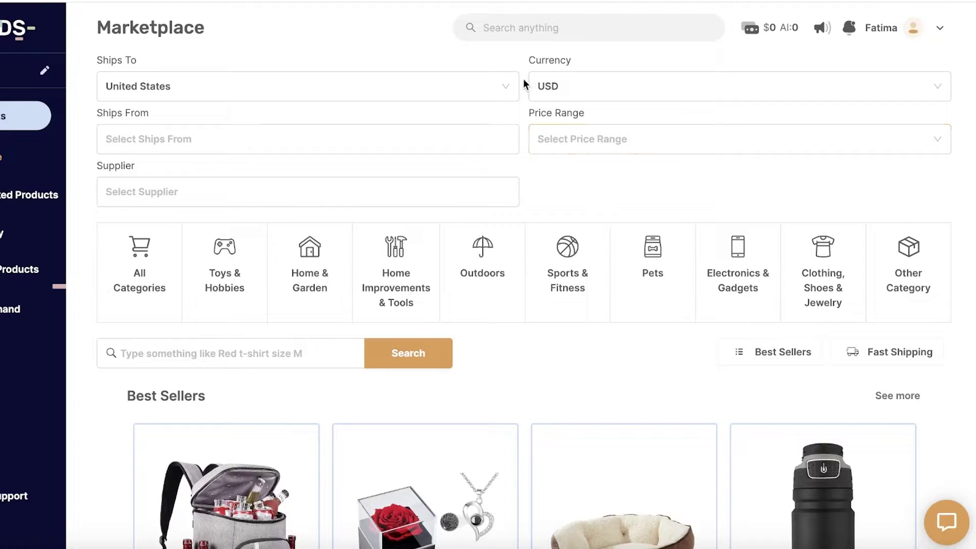
pyautogui.click(493, 92)
pyautogui.scroll(-2, 486, 168)
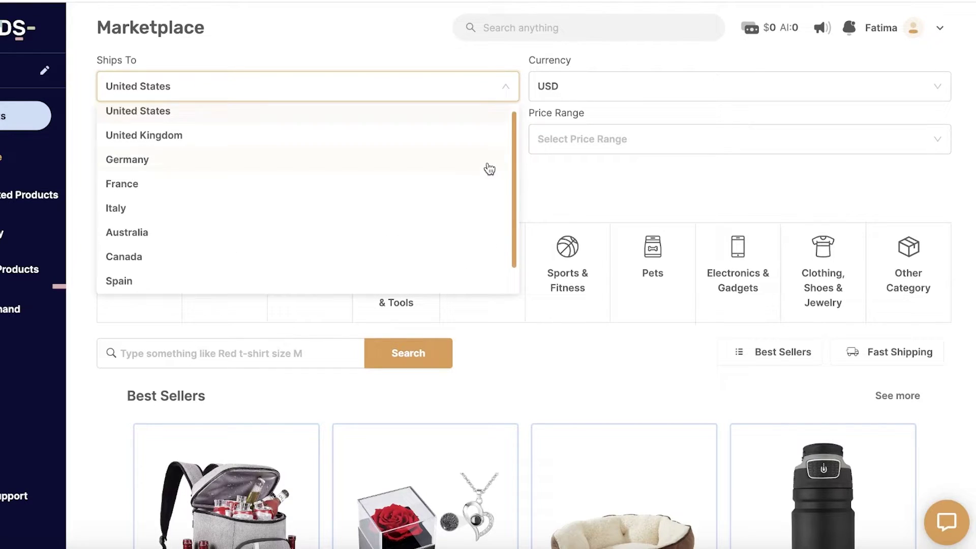
pyautogui.click(325, 232)
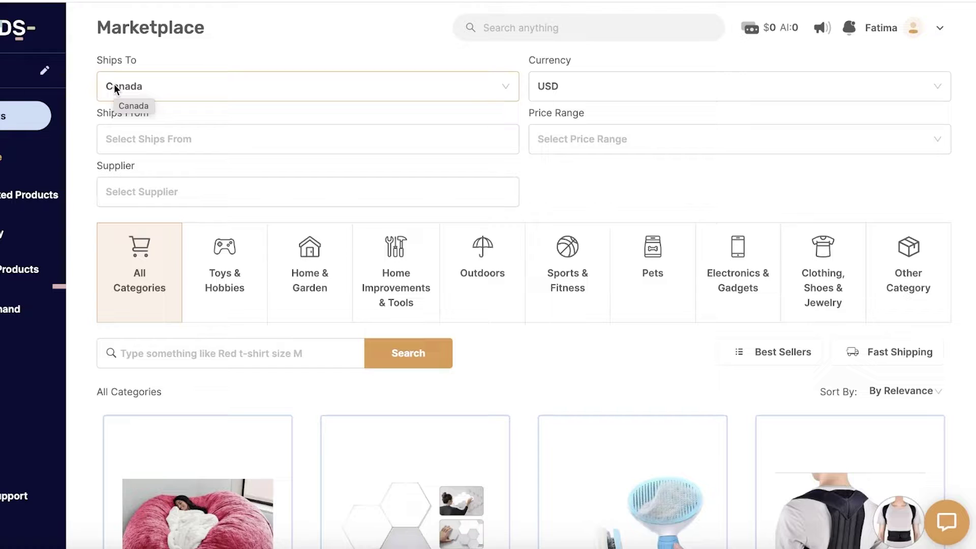
pyautogui.click(570, 77)
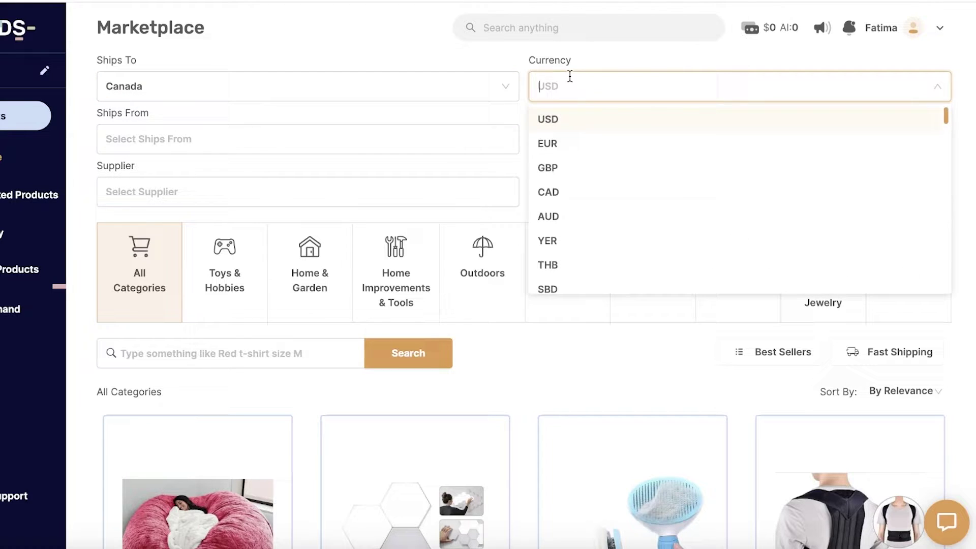
pyautogui.click(545, 117)
# Step: Review the available options of the Ships From, Price Range and Supplier filters without selecting any
pyautogui.click(369, 142)
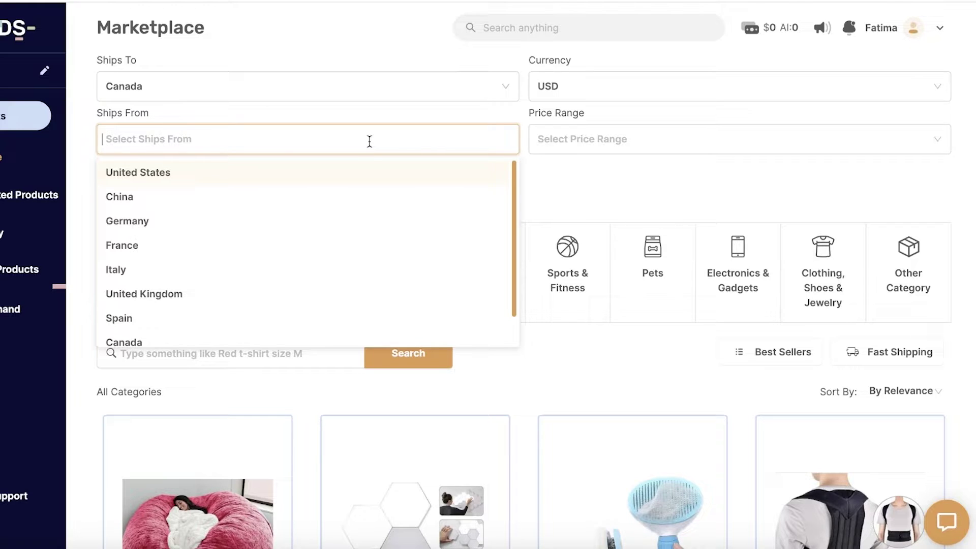
pyautogui.click(579, 197)
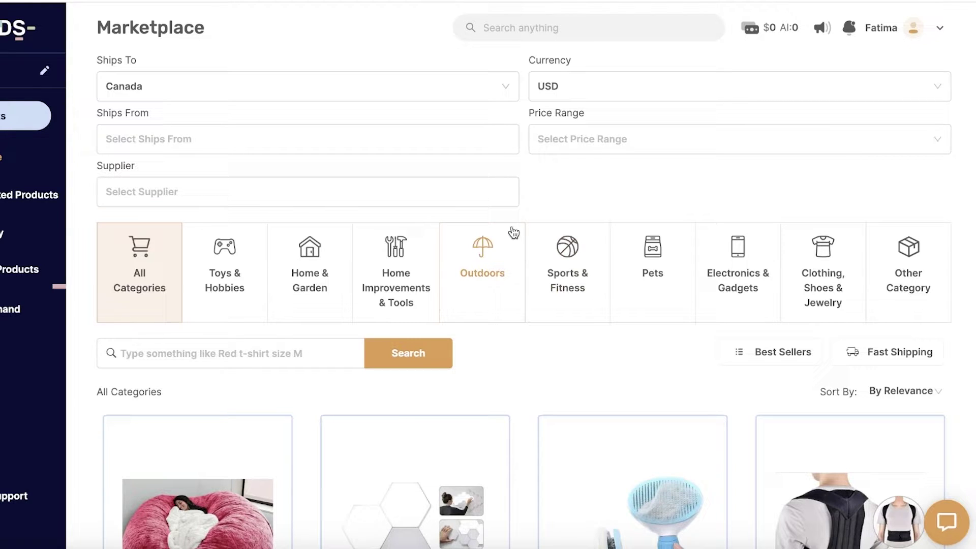
pyautogui.click(594, 145)
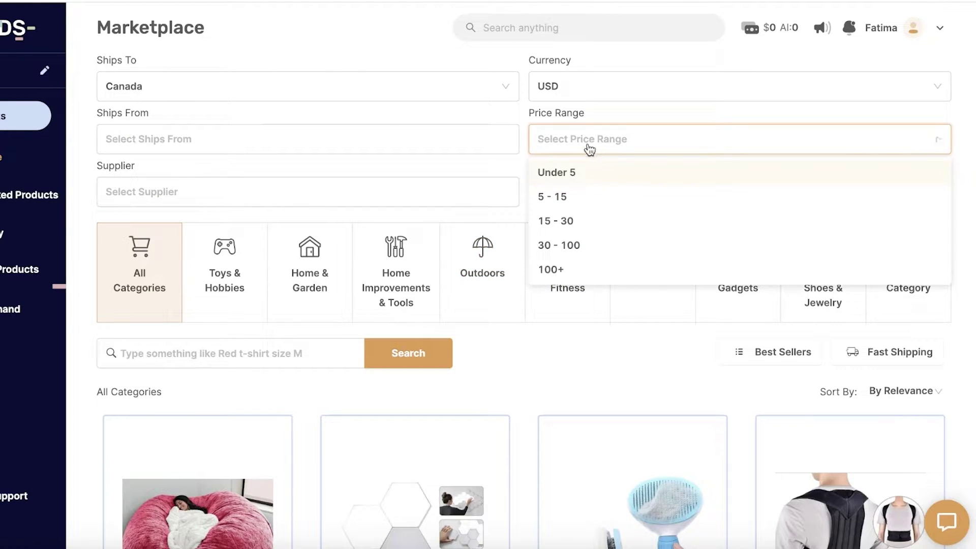
pyautogui.click(414, 189)
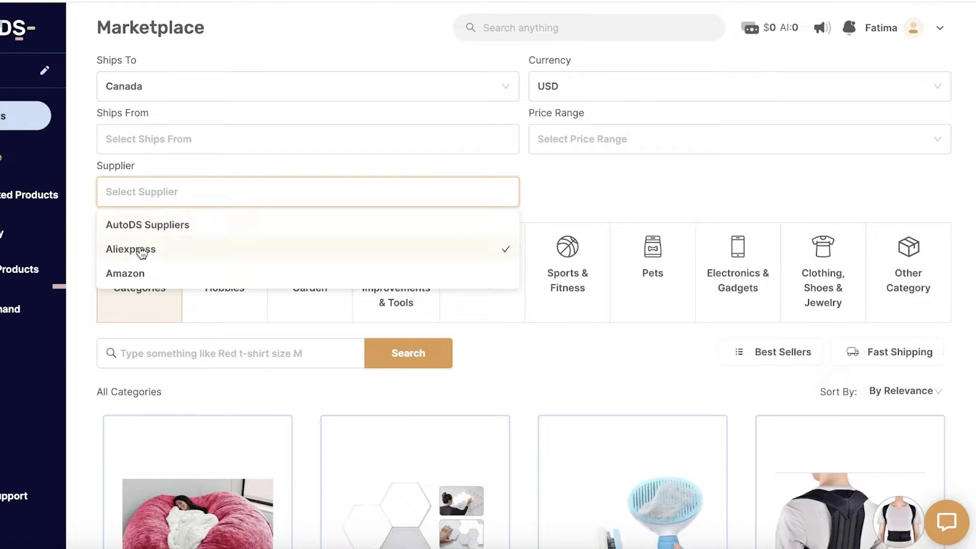
pyautogui.click(697, 156)
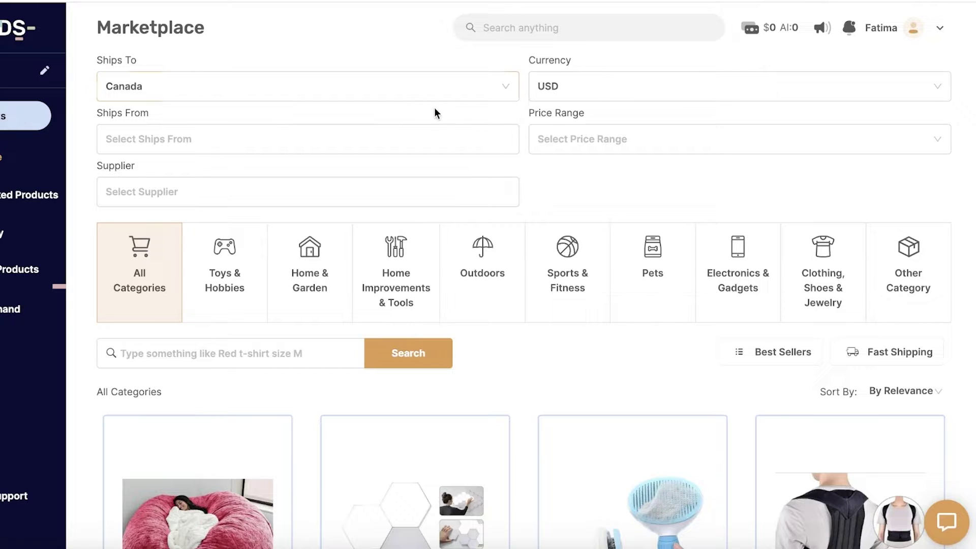
# Step: Browse the Marketplace listings for all categories, examining product prices, suppliers and shipping times
pyautogui.scroll(-1, 401, 191)
pyautogui.scroll(-10, 372, 240)
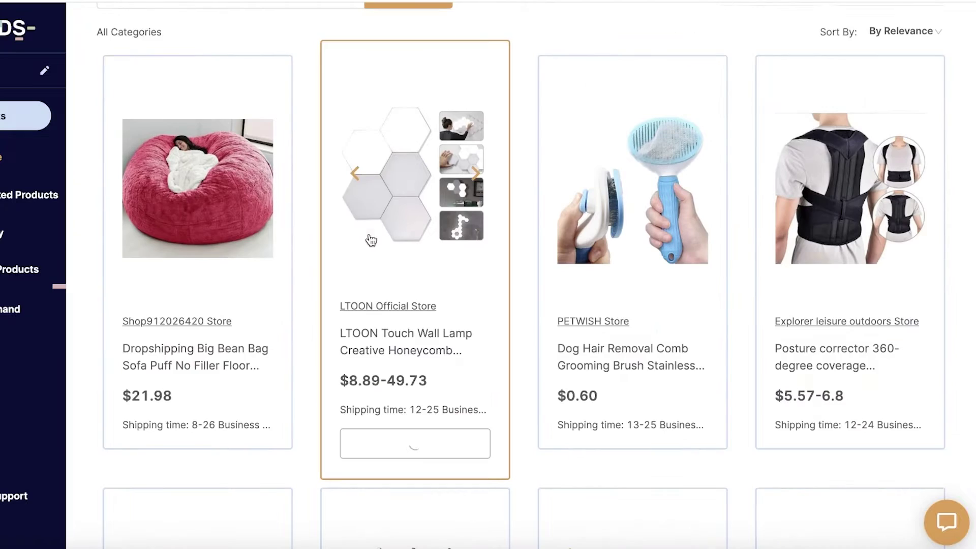
pyautogui.scroll(8, 157, 192)
pyautogui.scroll(-8, 158, 168)
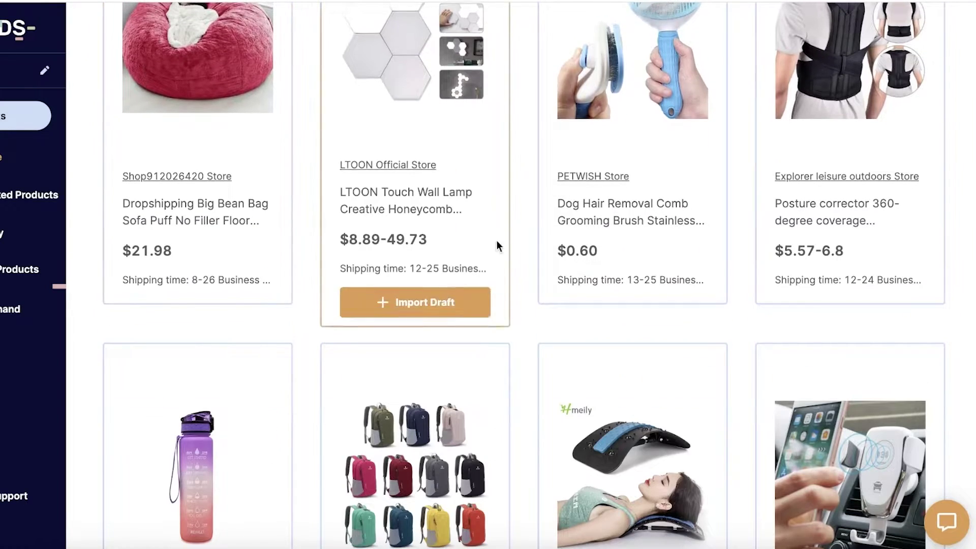
pyautogui.scroll(-10, 496, 239)
pyautogui.scroll(-8, 436, 186)
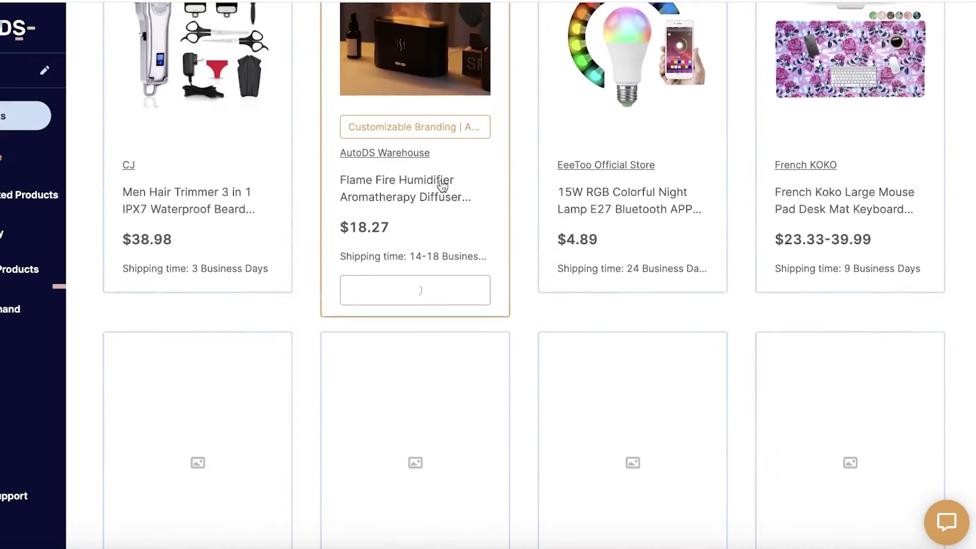
pyautogui.scroll(10, 559, 198)
pyautogui.scroll(12, 560, 199)
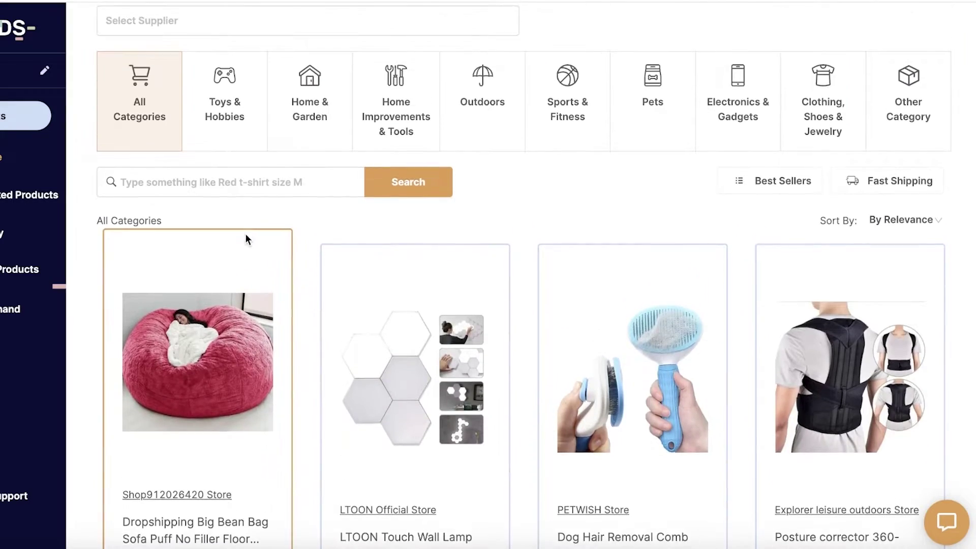
# Step: Search the Marketplace for "sweater"
pyautogui.click(237, 175)
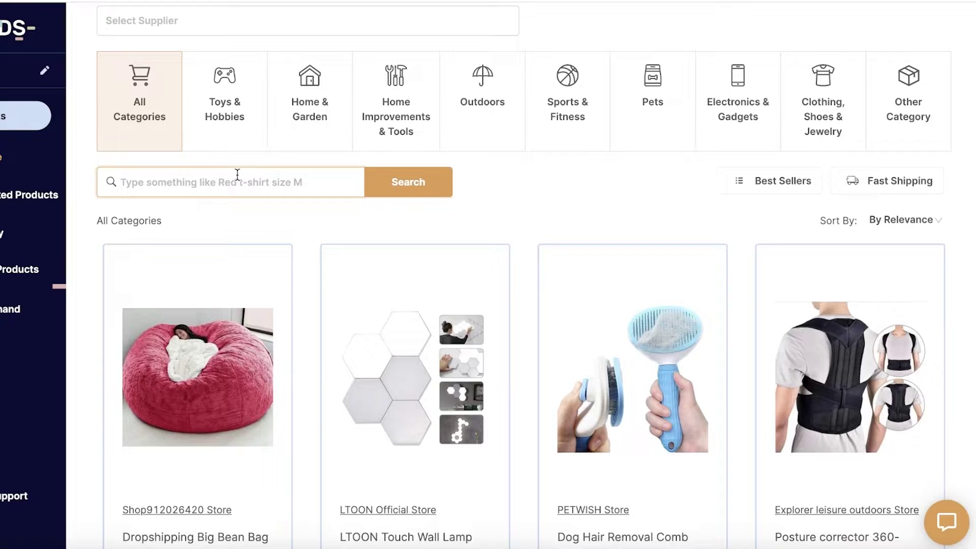
pyautogui.write('swe')
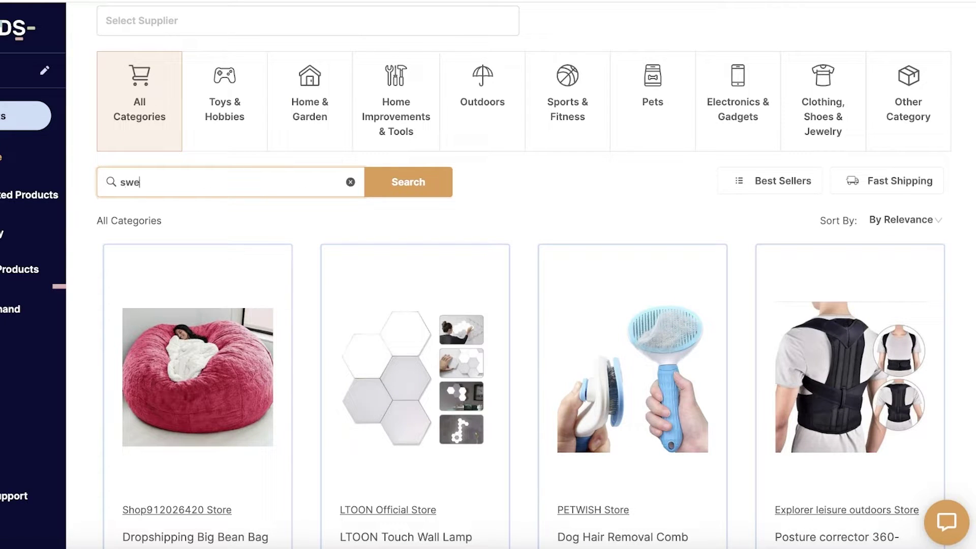
pyautogui.write('ater')
pyautogui.press('Return')
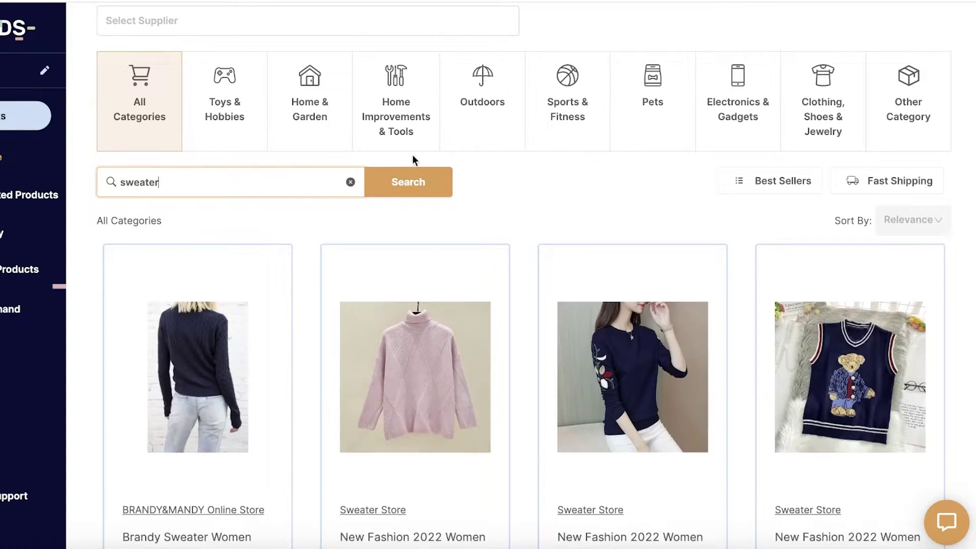
# Step: Examine the sweater listings, comparing their stores, prices and shipping times
pyautogui.scroll(-1, 690, 129)
pyautogui.scroll(-8, 715, 244)
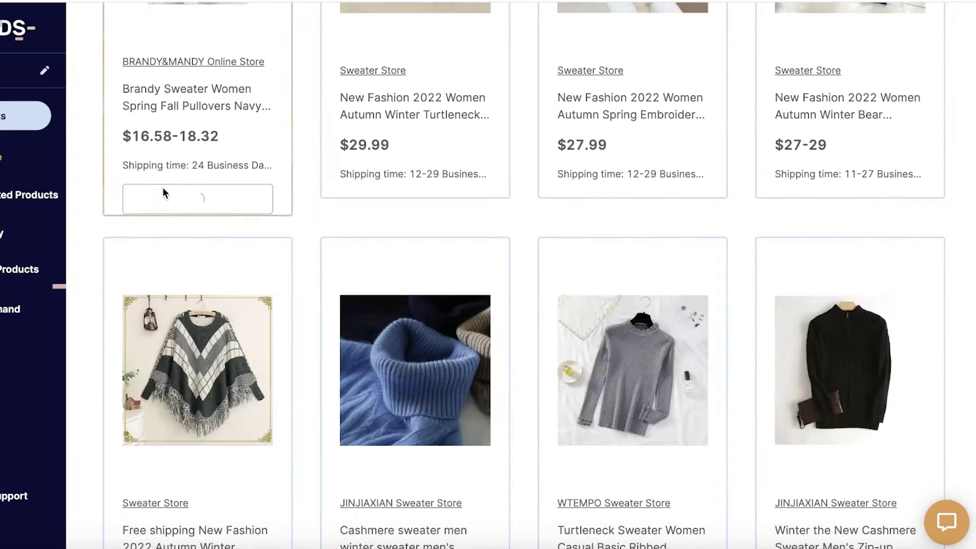
pyautogui.scroll(-6, 458, 144)
pyautogui.scroll(-7, 517, 155)
pyautogui.scroll(11, 636, 178)
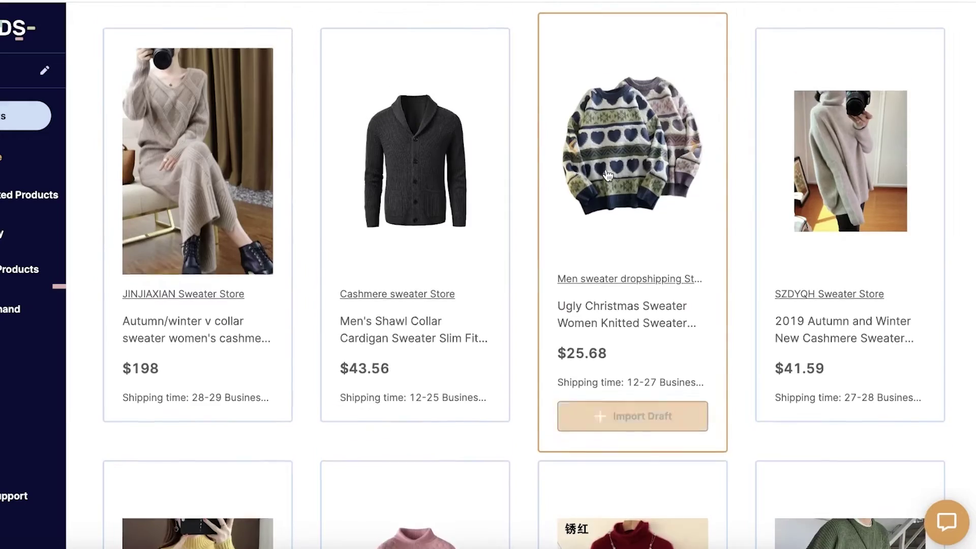
pyautogui.scroll(-8, 662, 184)
pyautogui.scroll(-8, 334, 247)
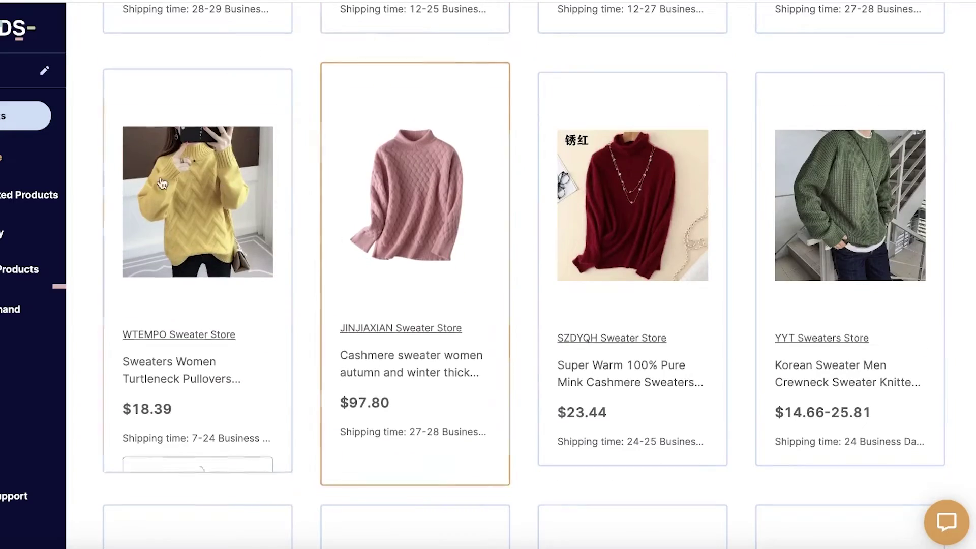
pyautogui.scroll(-8, 354, 182)
pyautogui.scroll(20, 355, 182)
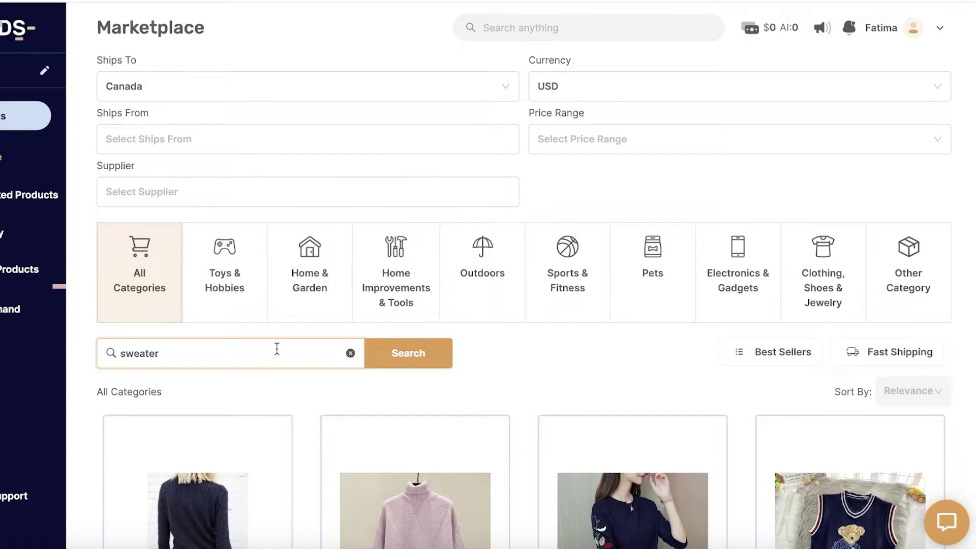
# Step: Try limiting the sweater results to Best Sellers, and remove that filter again
pyautogui.click(769, 356)
pyautogui.scroll(-12, 347, 283)
pyautogui.scroll(6, 269, 245)
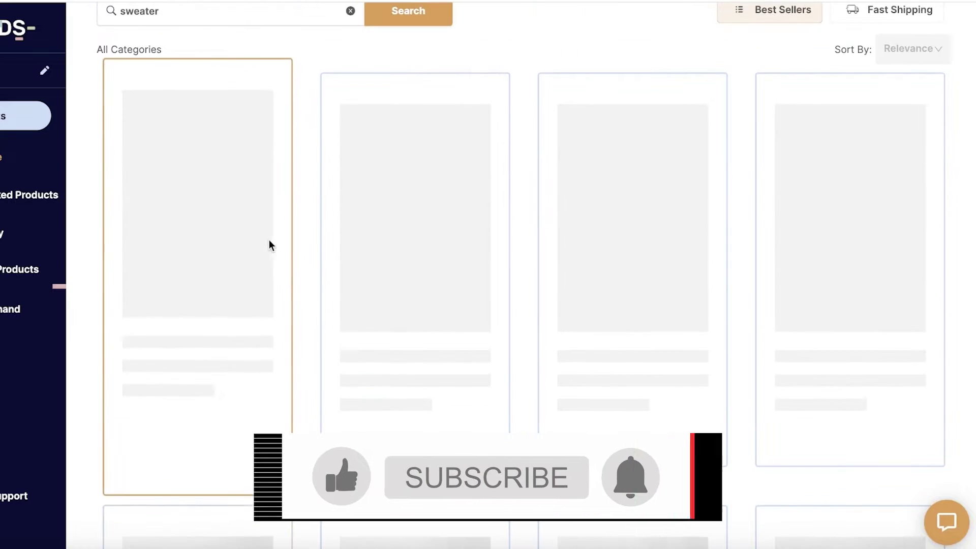
pyautogui.scroll(3, 270, 245)
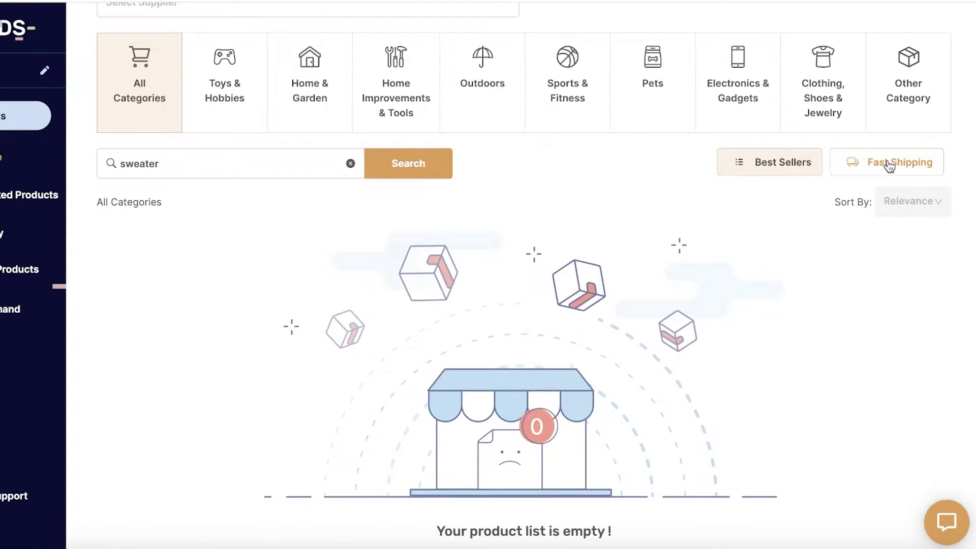
pyautogui.click(779, 161)
# Step: Replace the search term with "cashmere sweater" and look through the matching products
pyautogui.doubleClick(199, 169)
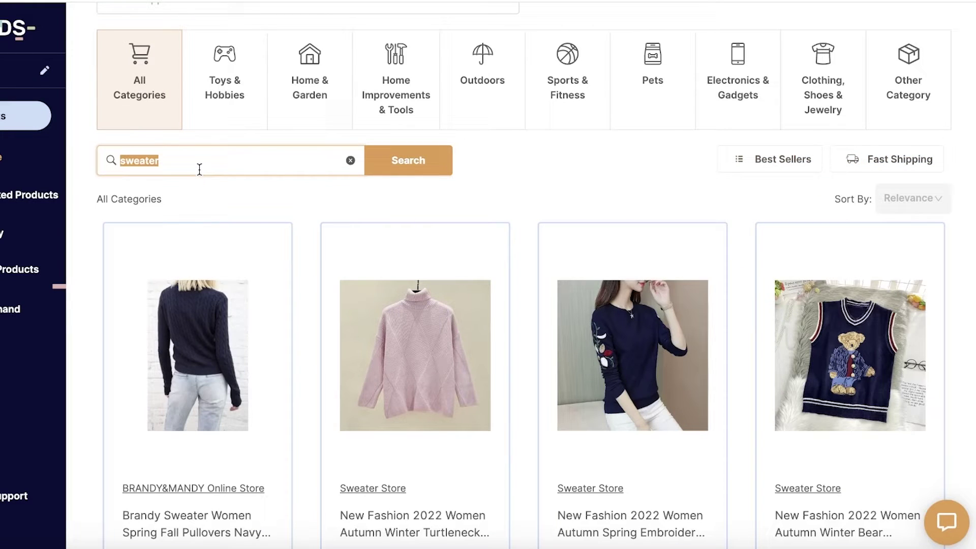
pyautogui.write('cashmere sw')
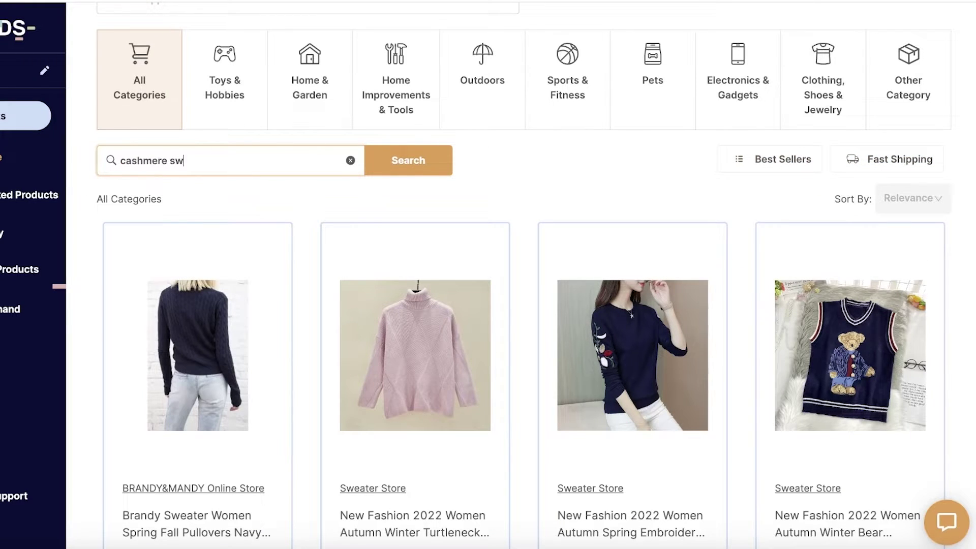
pyautogui.write('eater')
pyautogui.press('Return')
pyautogui.scroll(-2, 682, 170)
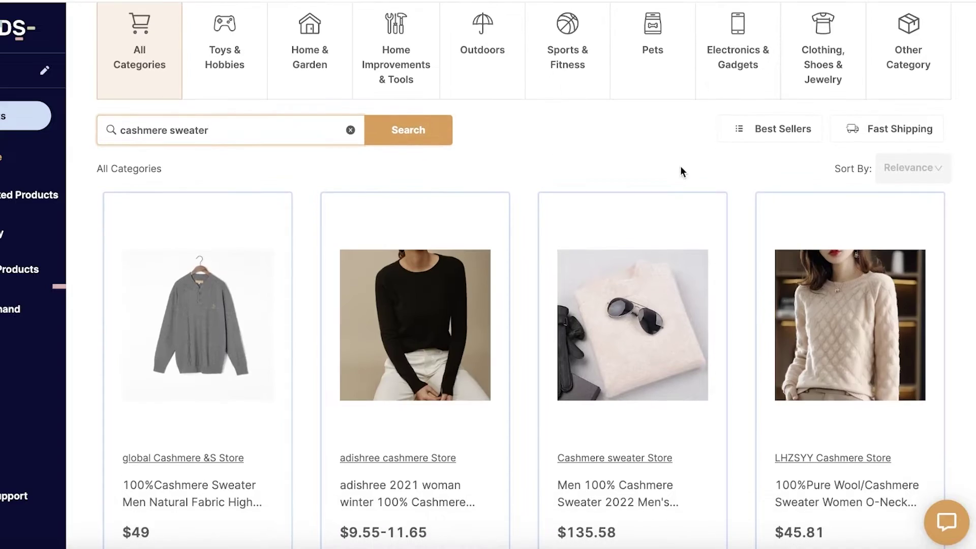
pyautogui.scroll(-15, 593, 275)
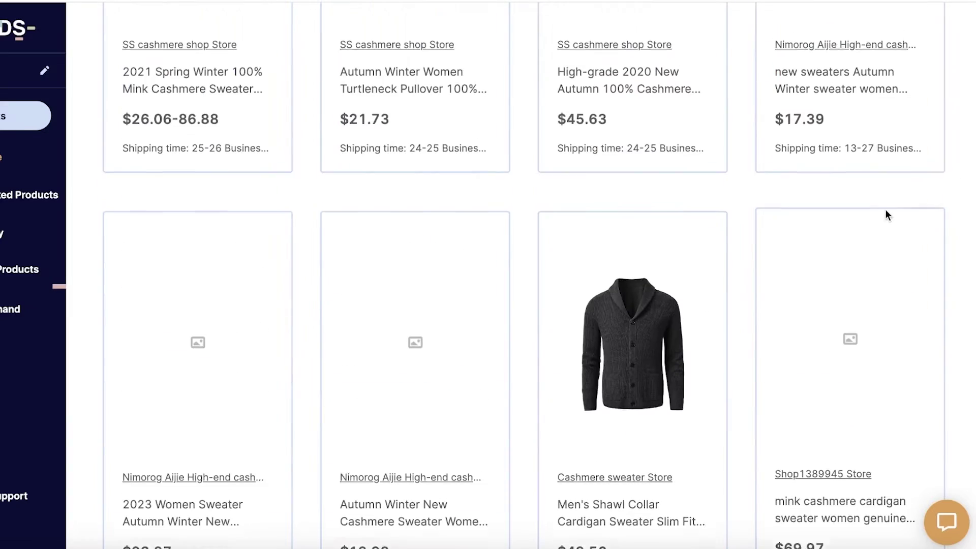
pyautogui.scroll(9, 888, 213)
pyautogui.scroll(3, 326, 229)
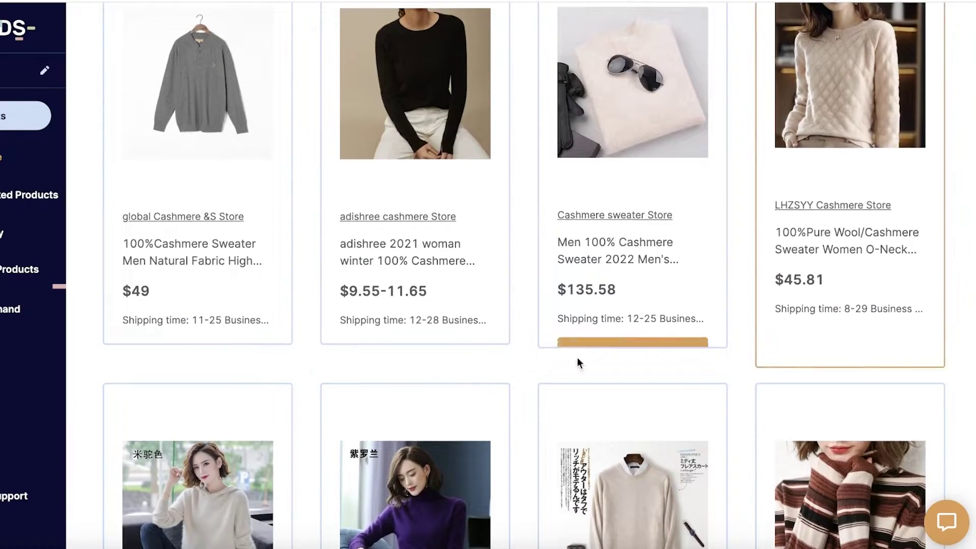
pyautogui.scroll(-9, 218, 304)
pyautogui.scroll(16, 218, 304)
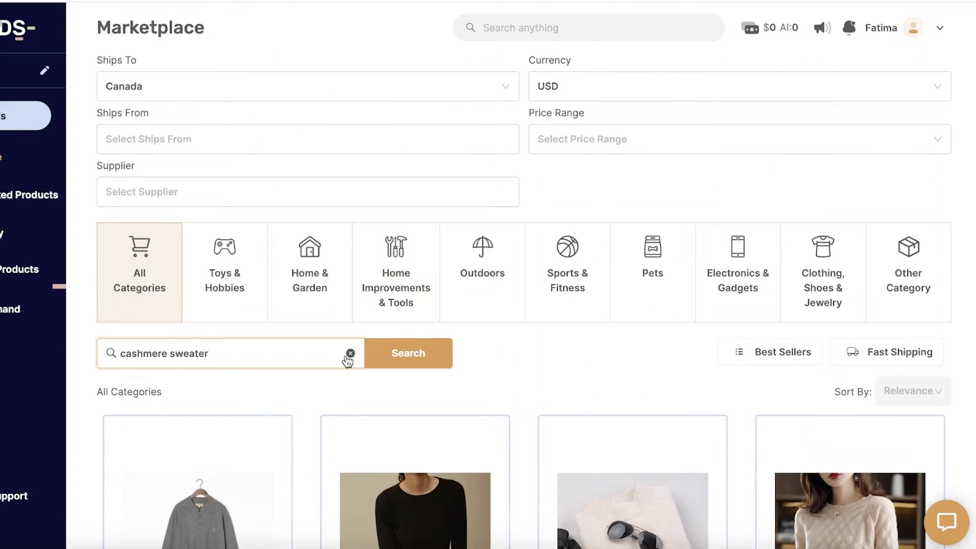
# Step: Clear the Marketplace search term and look over the general product listings for all categories
pyautogui.click(349, 351)
pyautogui.scroll(-3, 548, 336)
pyautogui.scroll(-10, 755, 218)
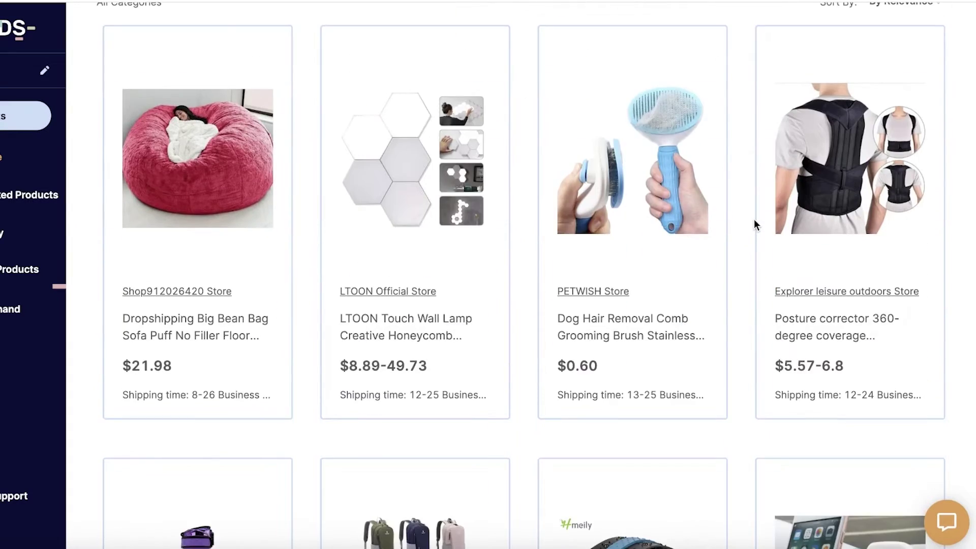
pyautogui.scroll(11, 600, 218)
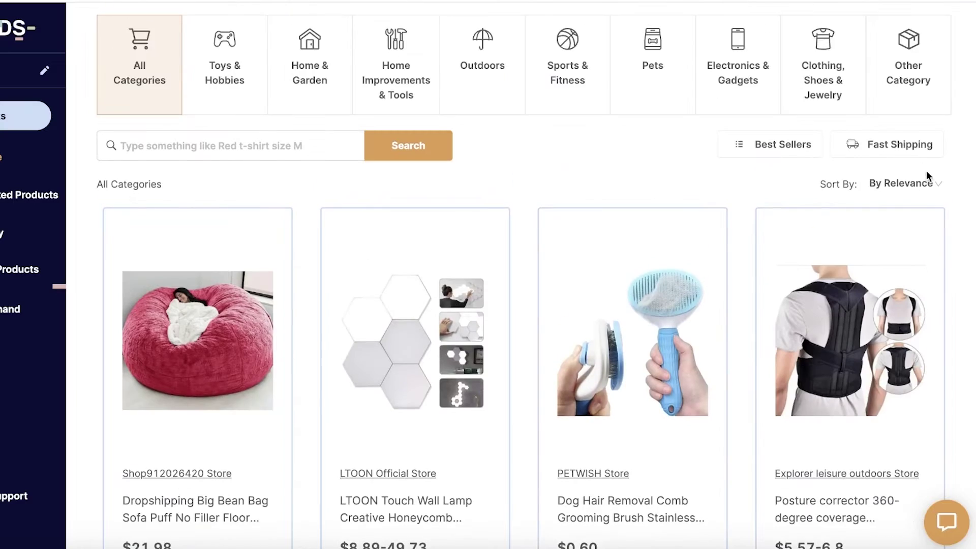
# Step: Browse the unfiltered Marketplace listings across all categories, comparing product types, prices and shipping times
pyautogui.scroll(-3, 563, 73)
pyautogui.scroll(3, 392, 124)
pyautogui.scroll(-11, 496, 142)
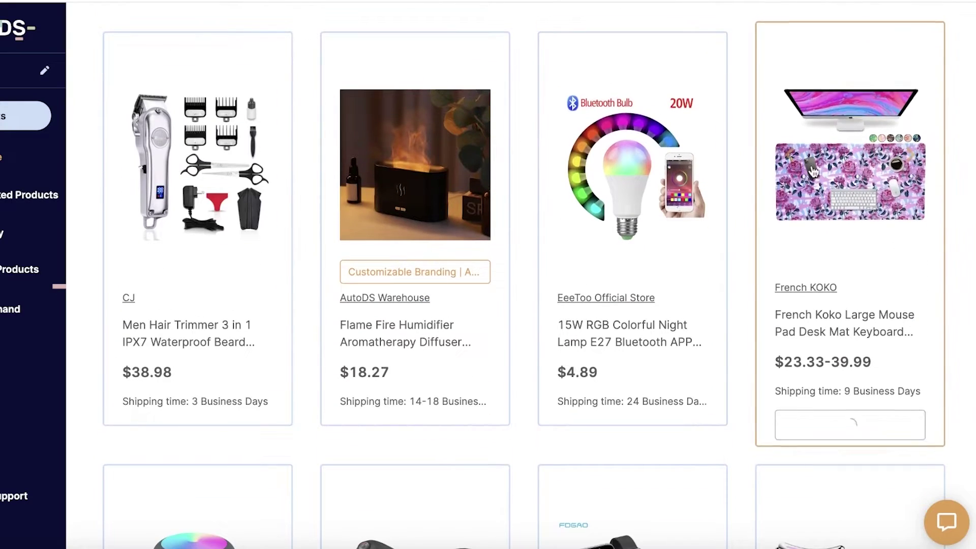
pyautogui.scroll(-8, 848, 305)
pyautogui.scroll(-4, 967, 186)
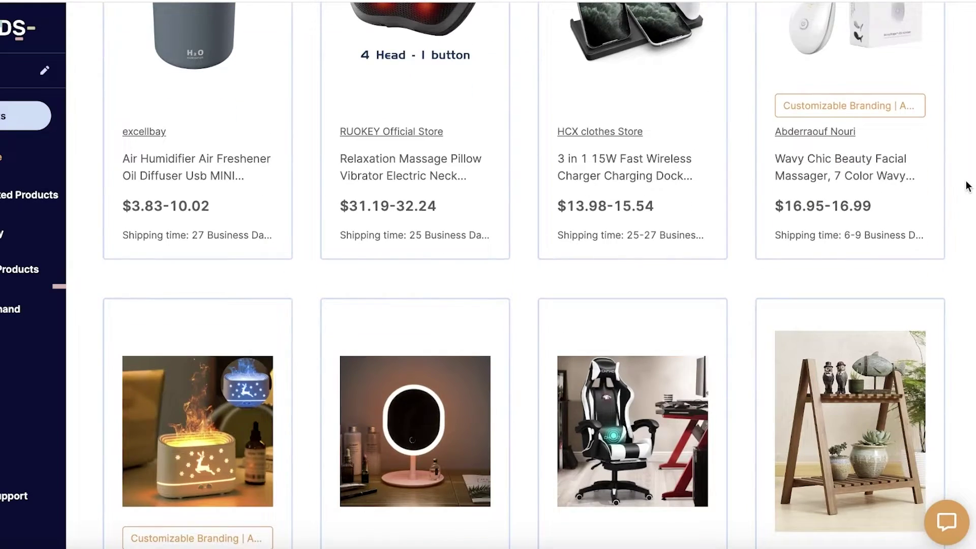
pyautogui.scroll(-20, 967, 186)
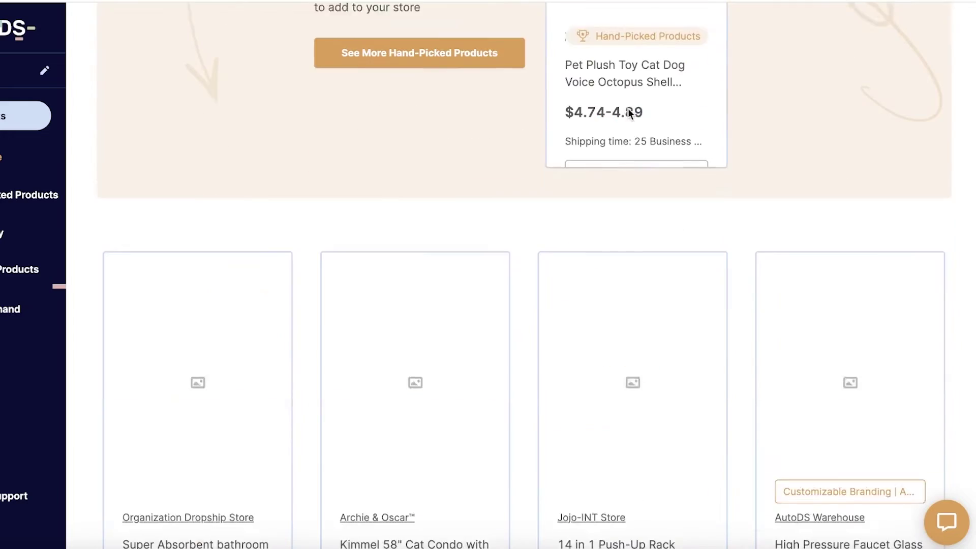
pyautogui.scroll(-9, 159, 283)
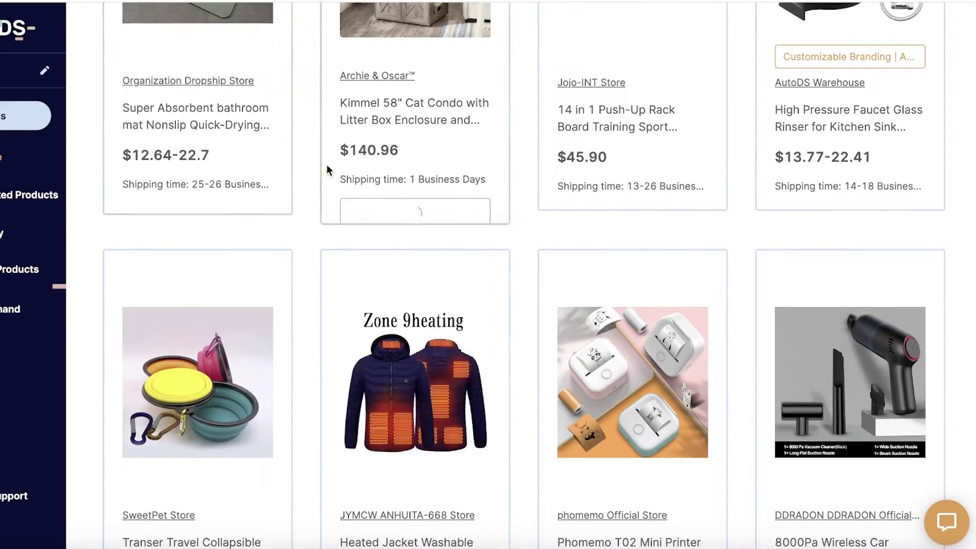
pyautogui.scroll(7, 320, 193)
pyautogui.scroll(-3, 310, 224)
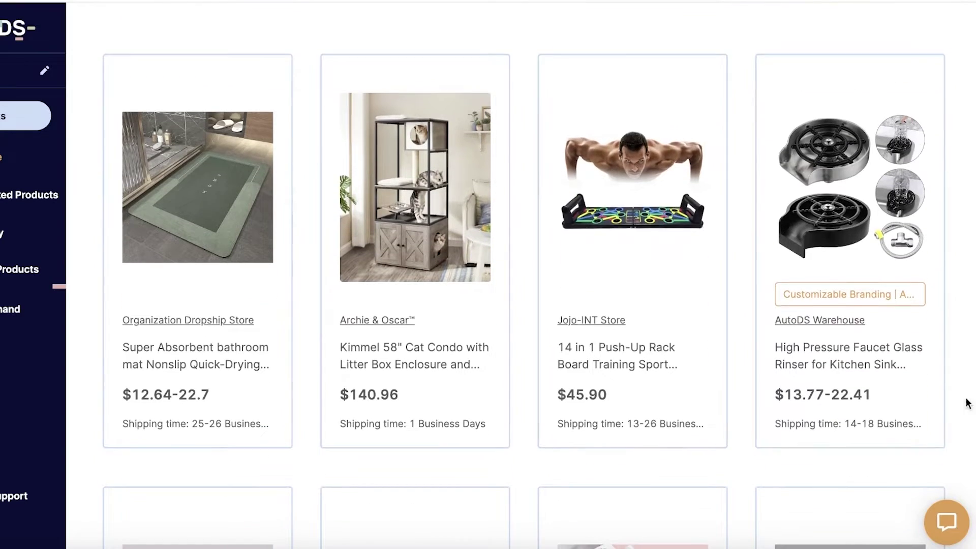
pyautogui.scroll(-8, 967, 403)
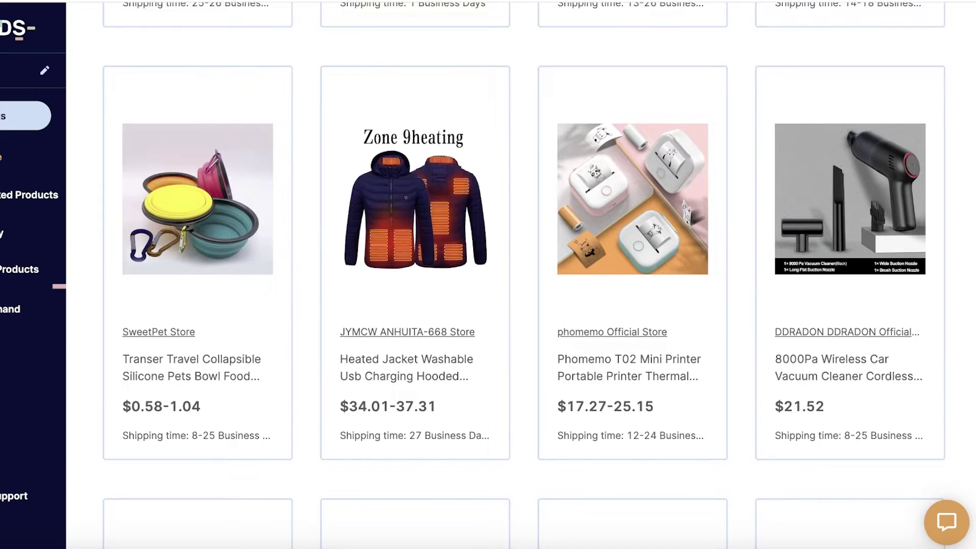
pyautogui.scroll(-4, 514, 271)
pyautogui.scroll(-10, 533, 287)
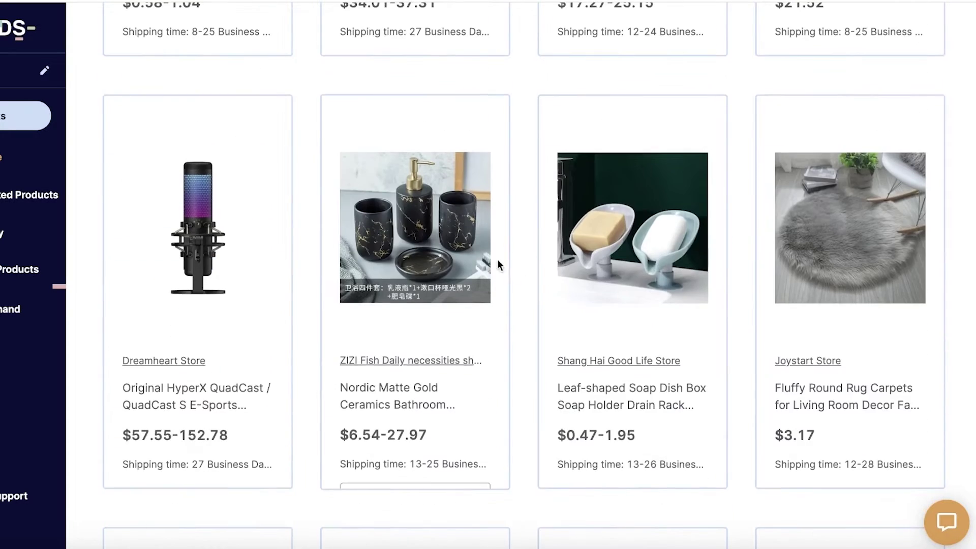
pyautogui.scroll(13, 658, 161)
pyautogui.scroll(-1, 561, 102)
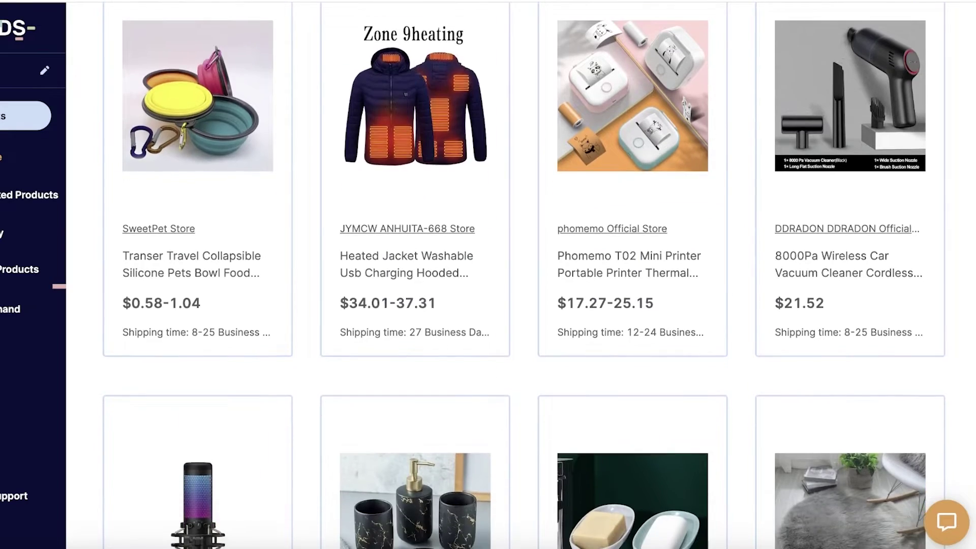
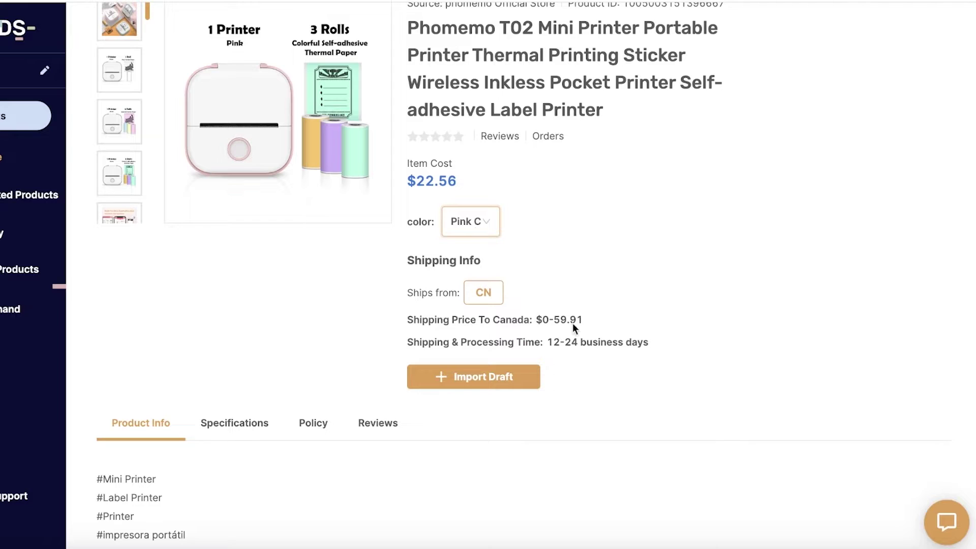
# Step: Examine the Phomemo T02 Mini Printer's shipping price to Canada and its shipping and processing time
pyautogui.moveTo(407, 324); pyautogui.dragTo(592, 311)
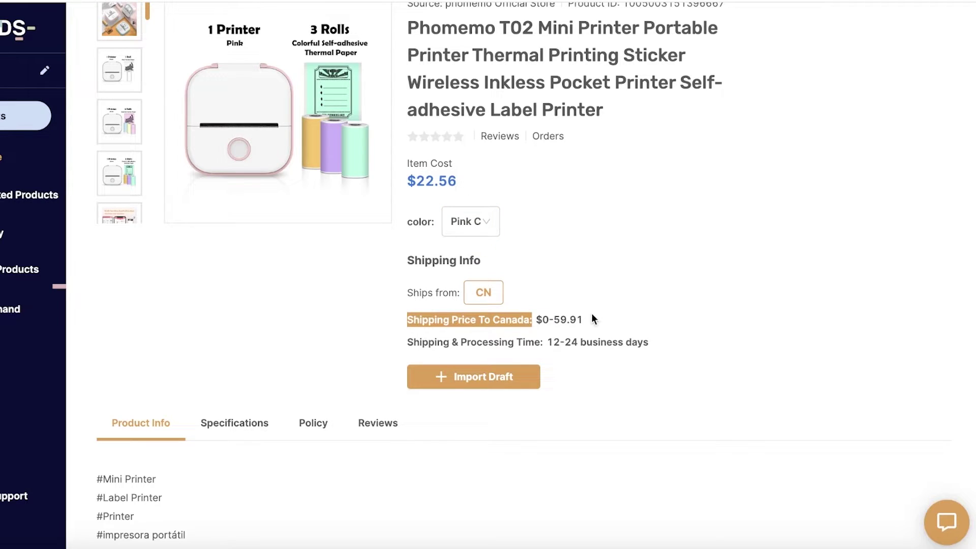
pyautogui.click(538, 328)
pyautogui.moveTo(566, 319); pyautogui.dragTo(587, 331)
pyautogui.click(587, 331)
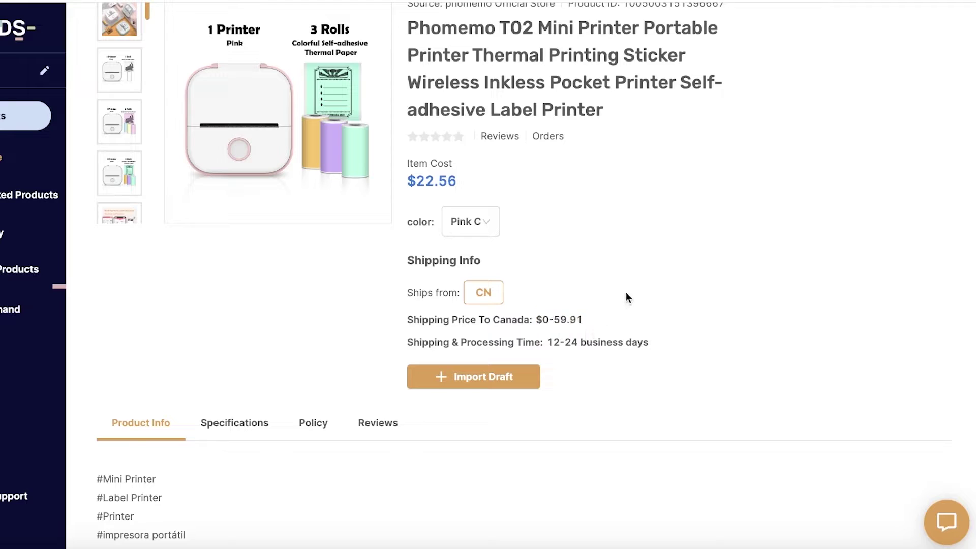
pyautogui.moveTo(413, 342); pyautogui.dragTo(606, 345)
pyautogui.click(549, 345)
pyautogui.scroll(-5, 571, 344)
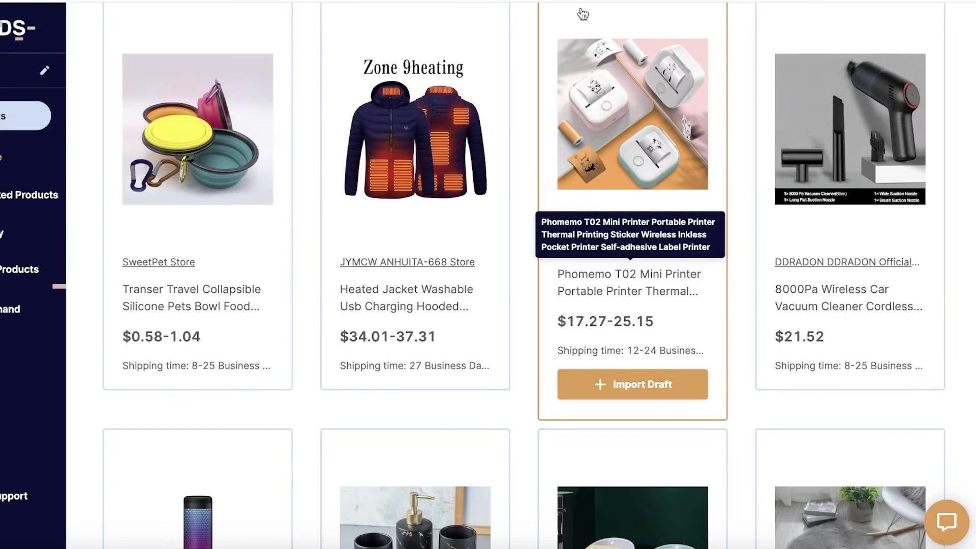
# Step: Search the Marketplace for "thermal printer" and look through the matching products
pyautogui.scroll(-15, 422, 284)
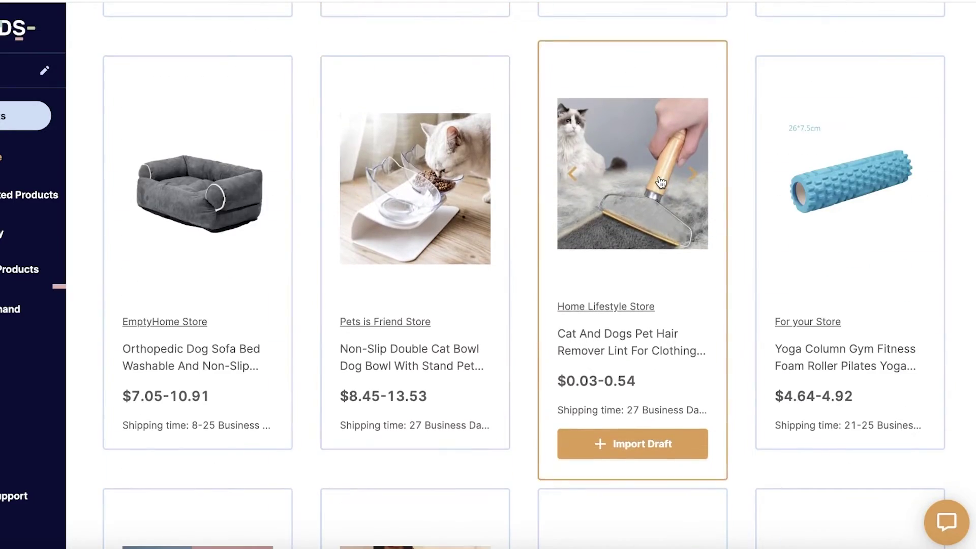
pyautogui.scroll(-15, 422, 285)
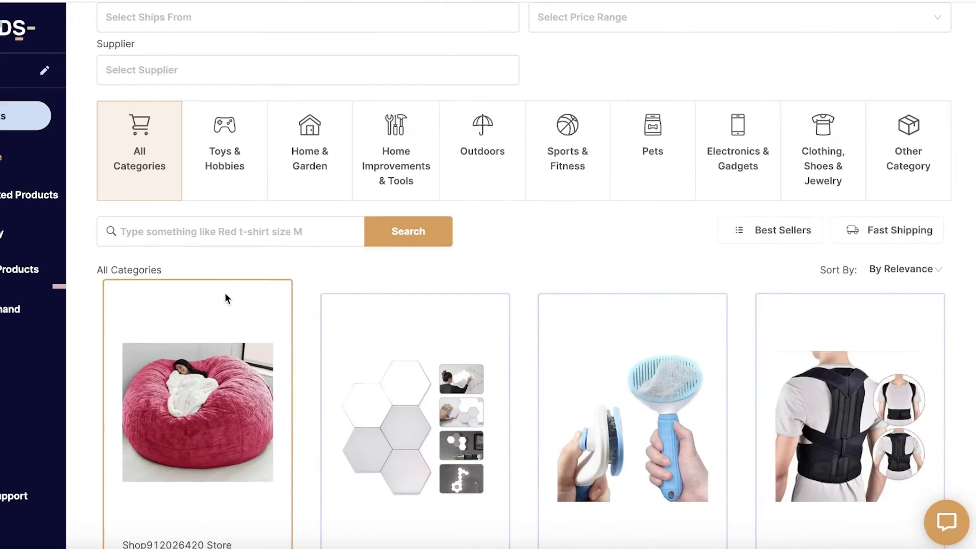
pyautogui.click(251, 224)
pyautogui.write('ther')
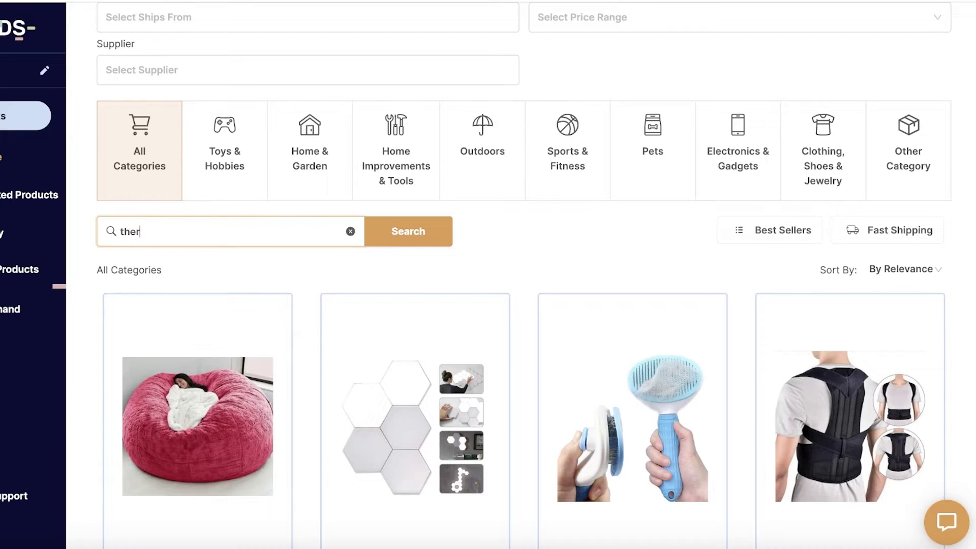
pyautogui.write('mal printer')
pyautogui.press('Return')
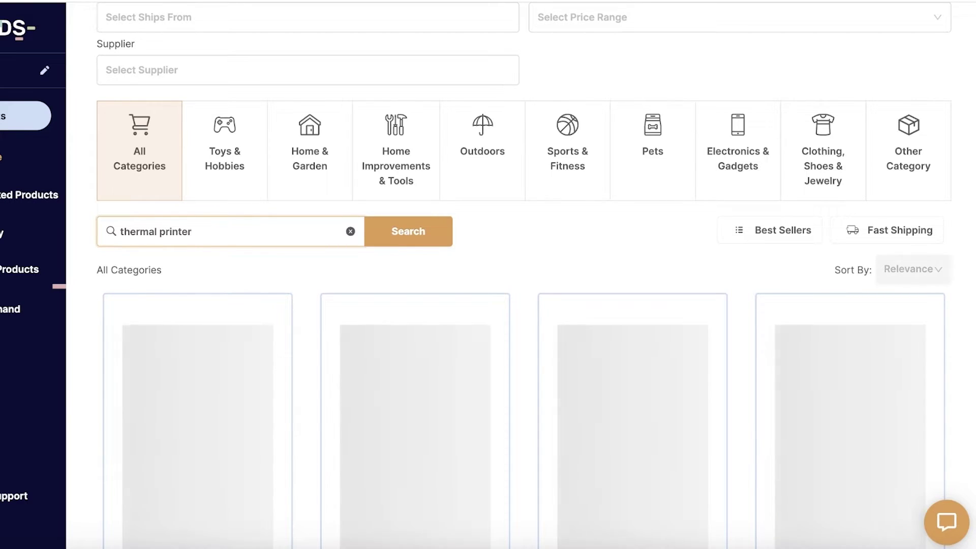
pyautogui.scroll(-6, 857, 162)
pyautogui.scroll(3, 857, 162)
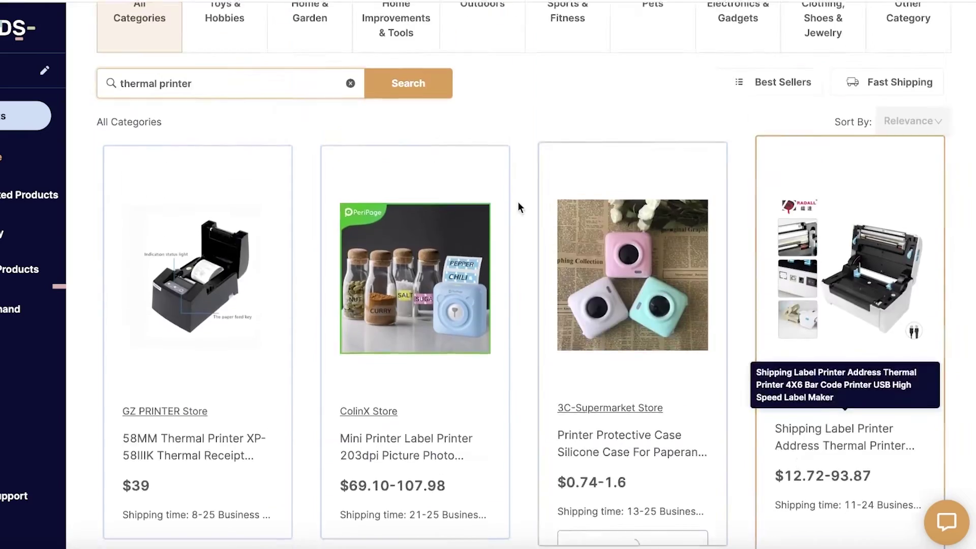
pyautogui.scroll(-4, 630, 154)
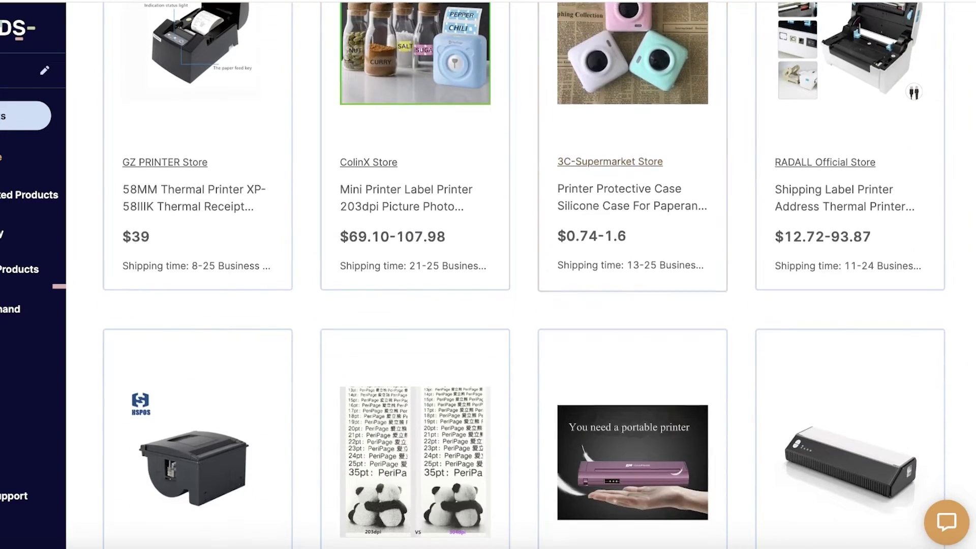
pyautogui.scroll(-12, 630, 154)
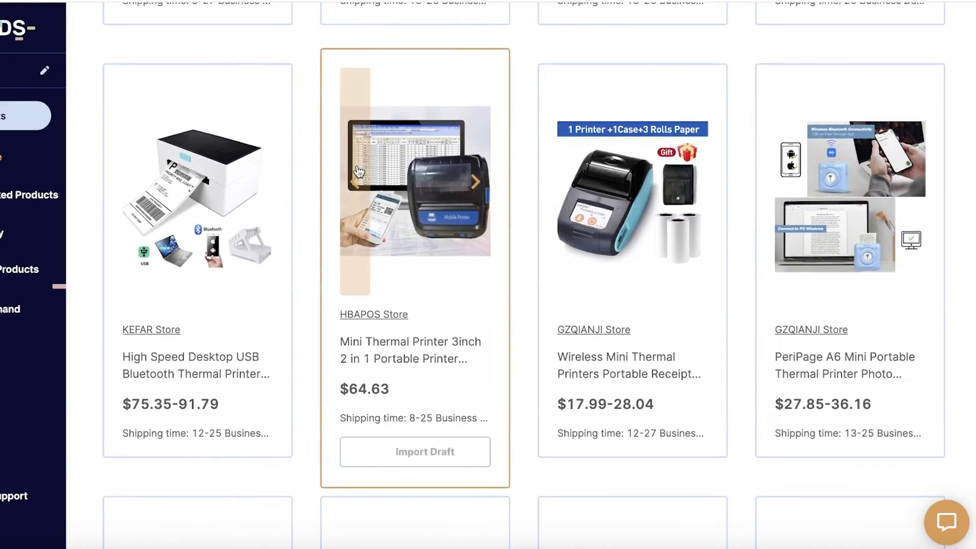
pyautogui.scroll(-5, 468, 181)
# Step: Open the Pocket Photo Bluetooth Thermal Printer from the results and review its cost, shipping details and description
pyautogui.click(642, 185)
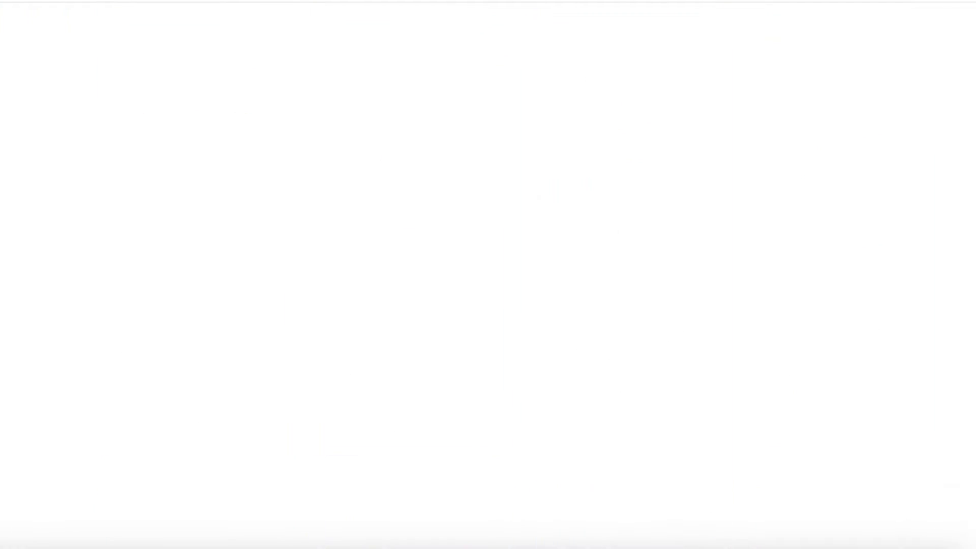
pyautogui.scroll(-2, 569, 231)
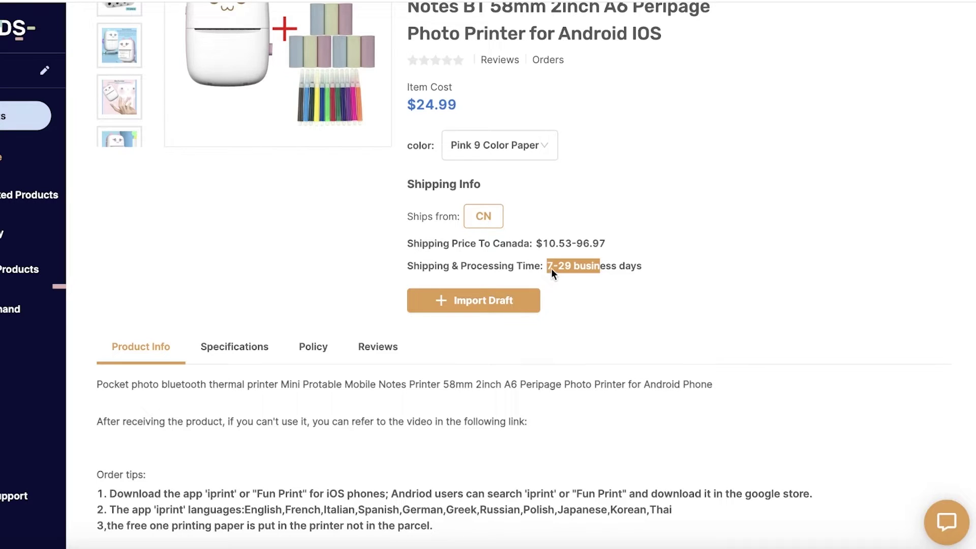
pyautogui.scroll(-3, 611, 93)
pyautogui.scroll(5, 635, 48)
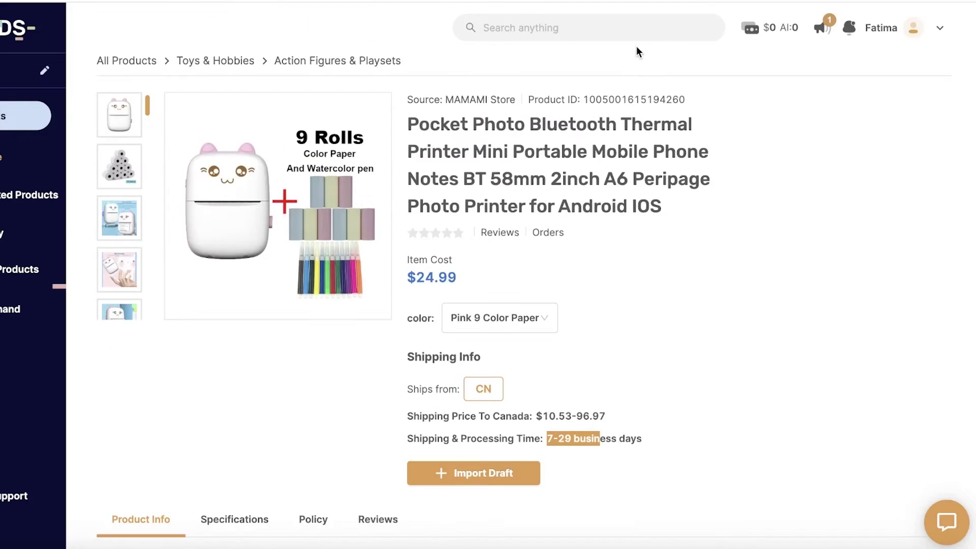
# Step: Return to the thermal printer results and open the 58mm Pocket Thermal Printer to review its details
pyautogui.hotkey('alt', 'Left')
pyautogui.scroll(-5, 560, 213)
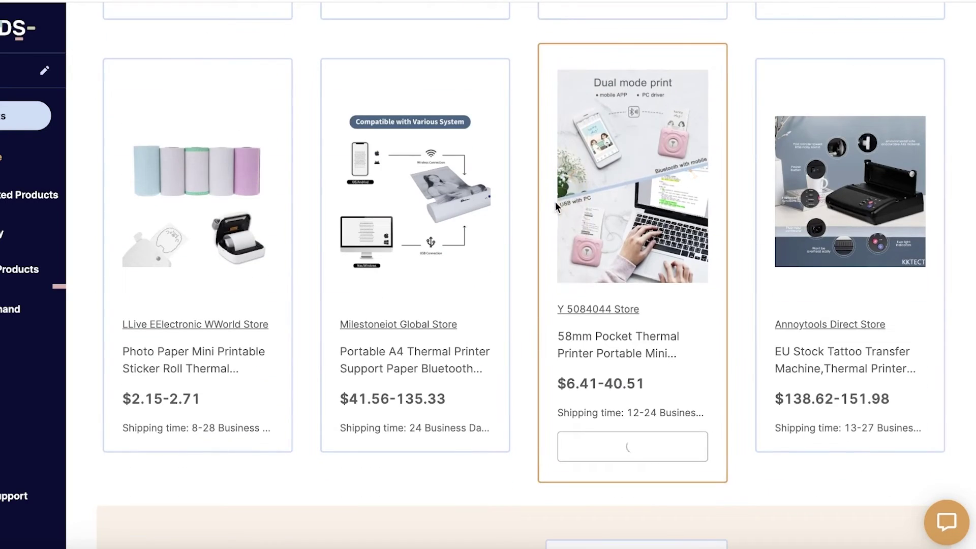
pyautogui.scroll(6, 559, 218)
pyautogui.scroll(-5, 563, 220)
pyautogui.click(562, 220)
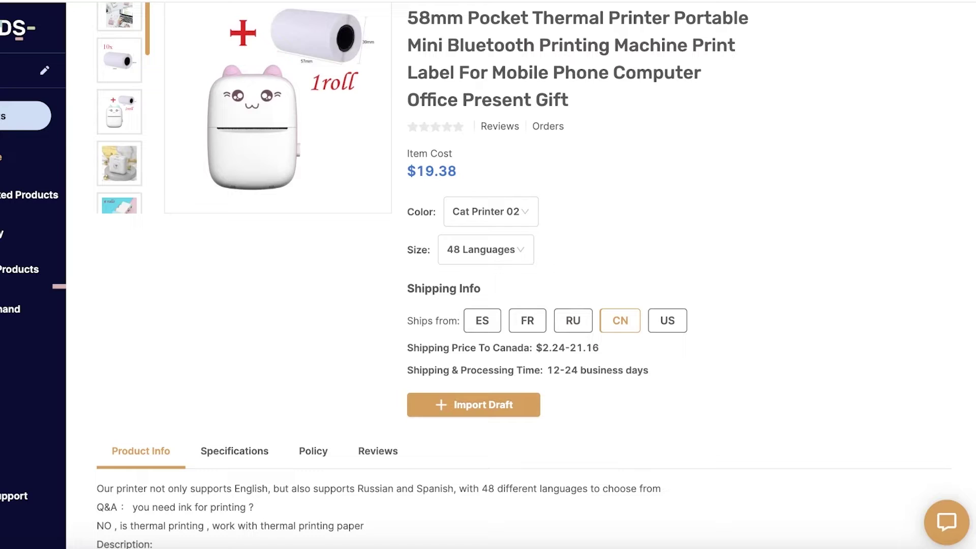
# Step: Go back to the results, replace the search term with "mini printer" and look through the matching products
pyautogui.hotkey('alt', 'Left')
pyautogui.scroll(-10, 421, 118)
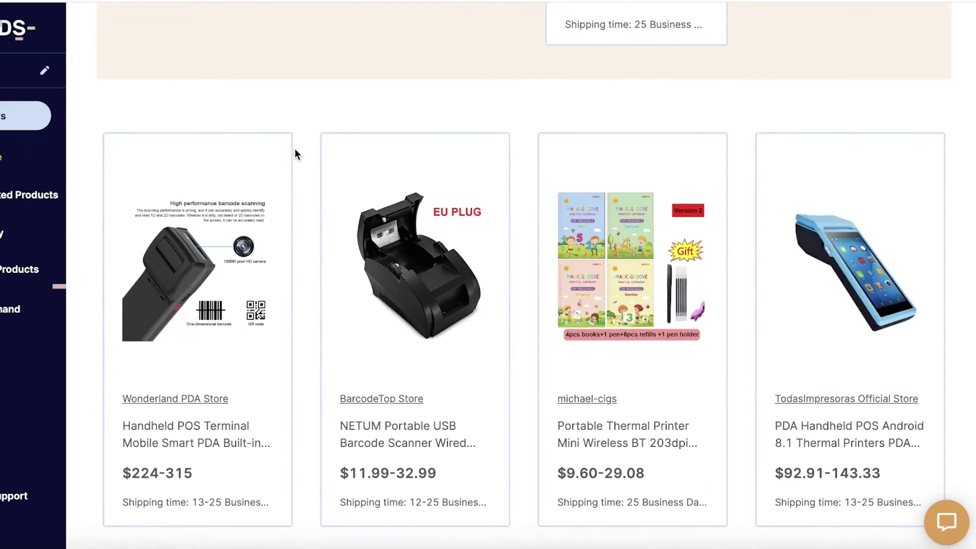
pyautogui.doubleClick(171, 352)
pyautogui.doubleClick(154, 351)
pyautogui.press('BackSpace')
pyautogui.scroll(-1, 229, 330)
pyautogui.write('mini printer')
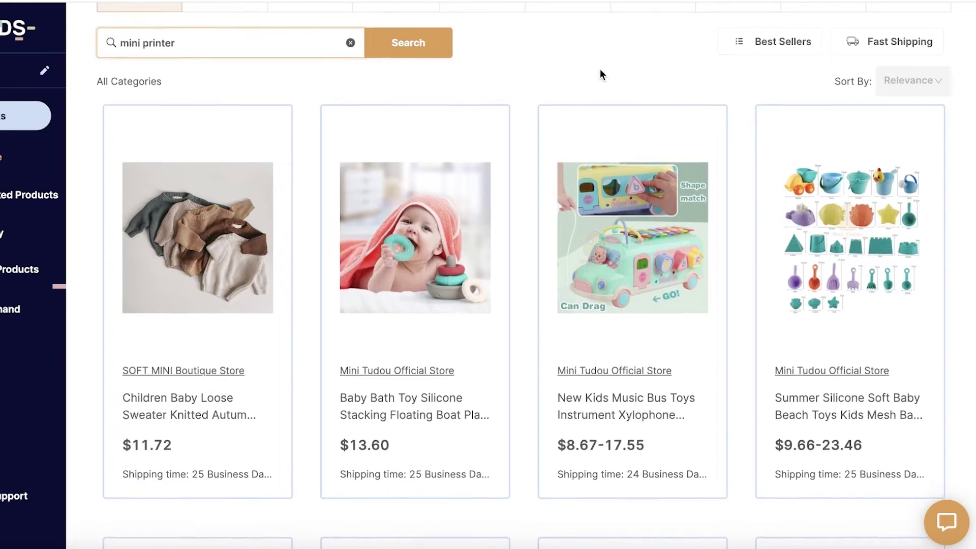
pyautogui.scroll(3, 599, 76)
pyautogui.scroll(-10, 600, 81)
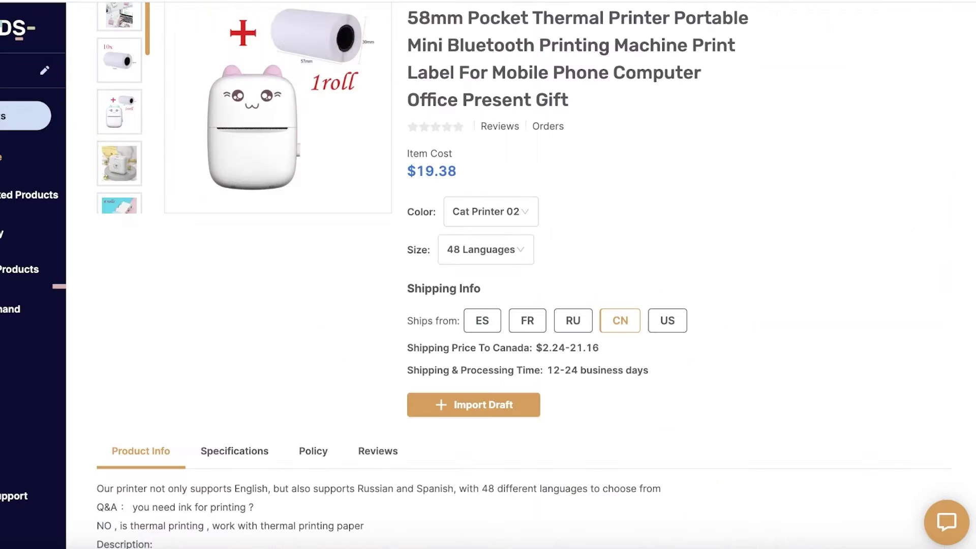
# Step: Compare the two pocket thermal printer listings and import the Pocket Photo Bluetooth Thermal Printer from MAMAMI Store as a draft
pyautogui.scroll(2, 712, 202)
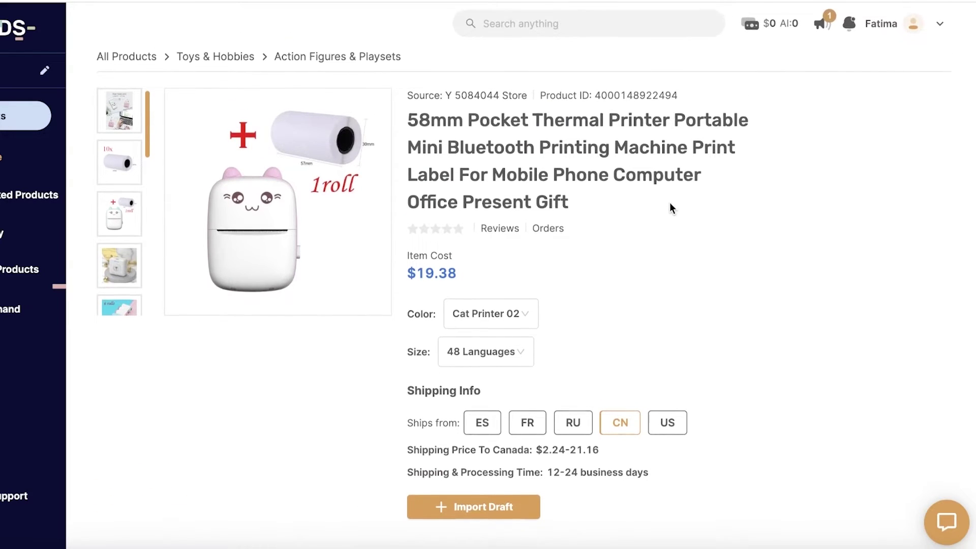
pyautogui.scroll(-1, 542, 178)
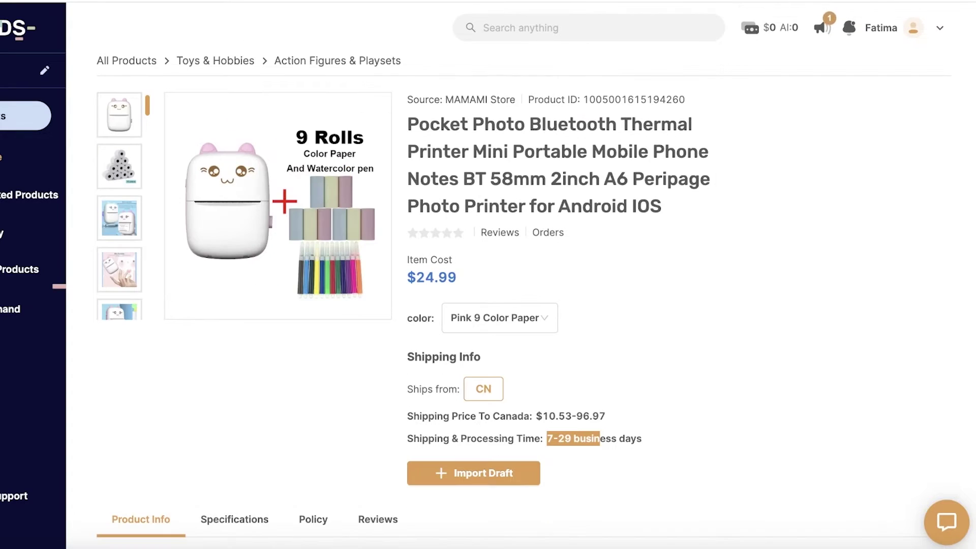
pyautogui.click(473, 318)
pyautogui.click(477, 348)
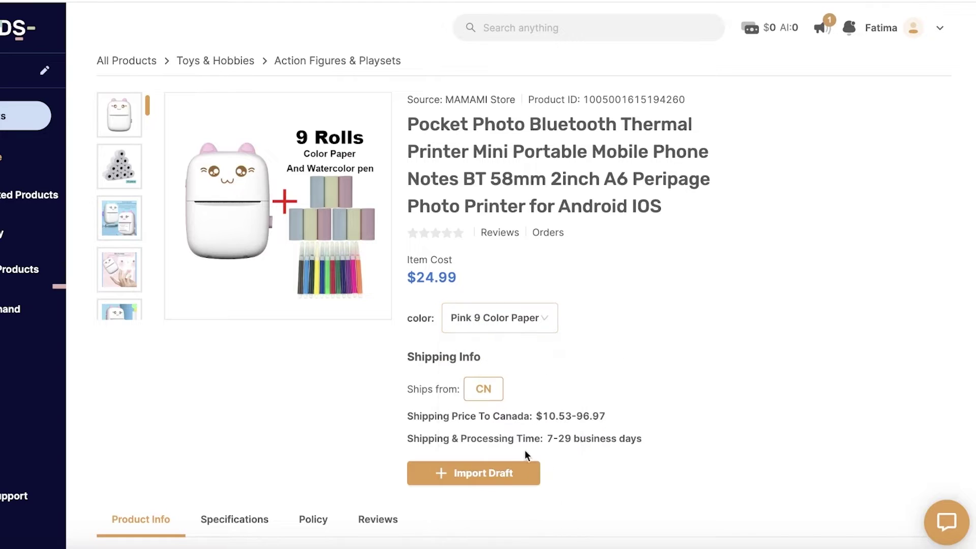
pyautogui.click(471, 476)
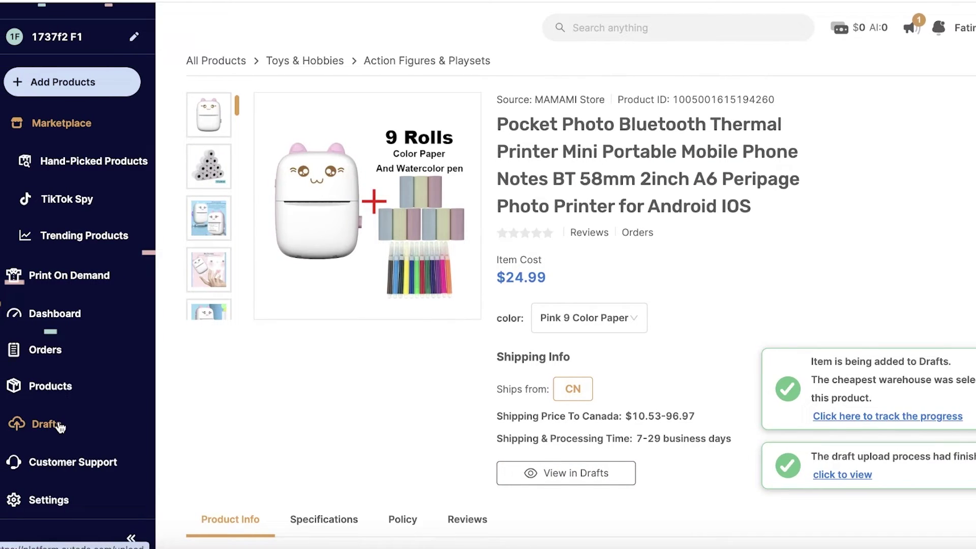
# Step: Go to the store's drafts and open the imported Pocket Photo Bluetooth Thermal Printer for editing
pyautogui.click(59, 426)
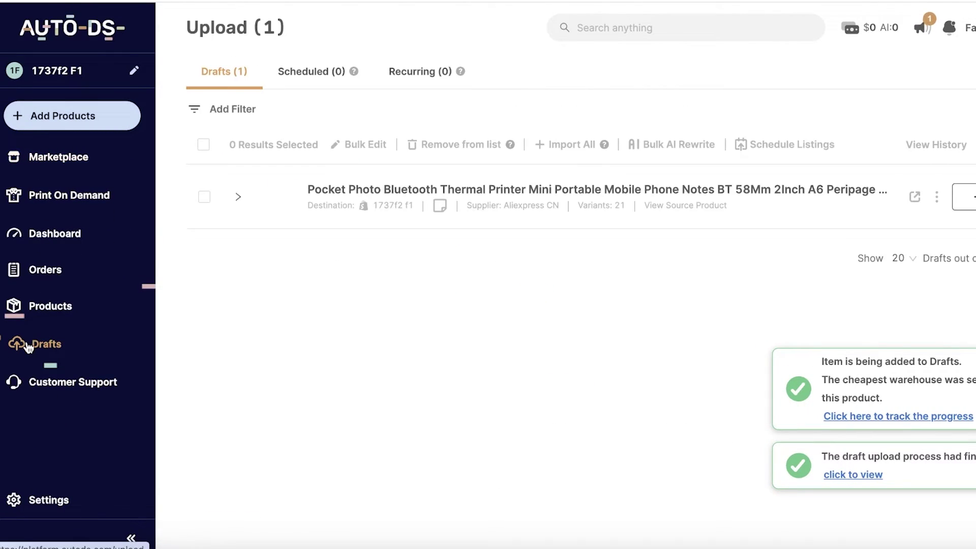
pyautogui.click(936, 197)
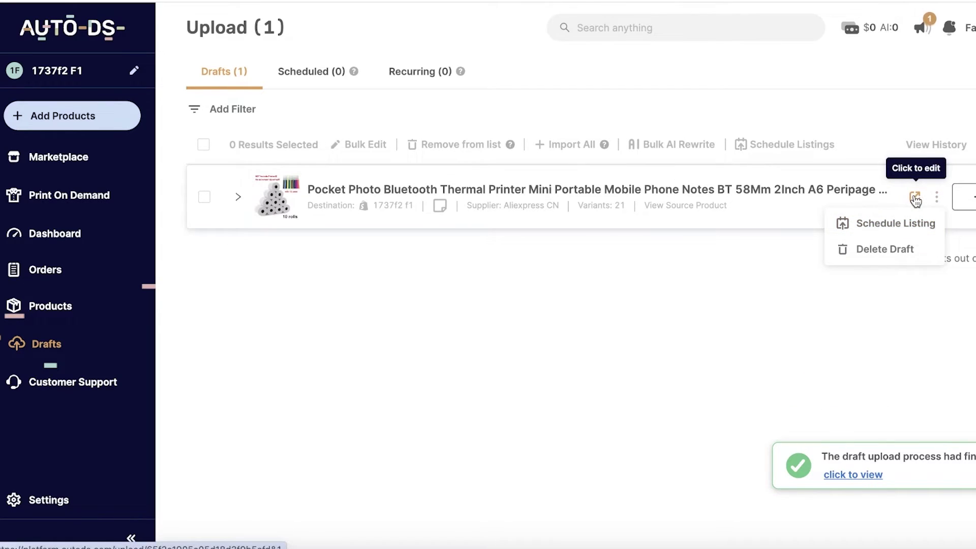
pyautogui.click(915, 198)
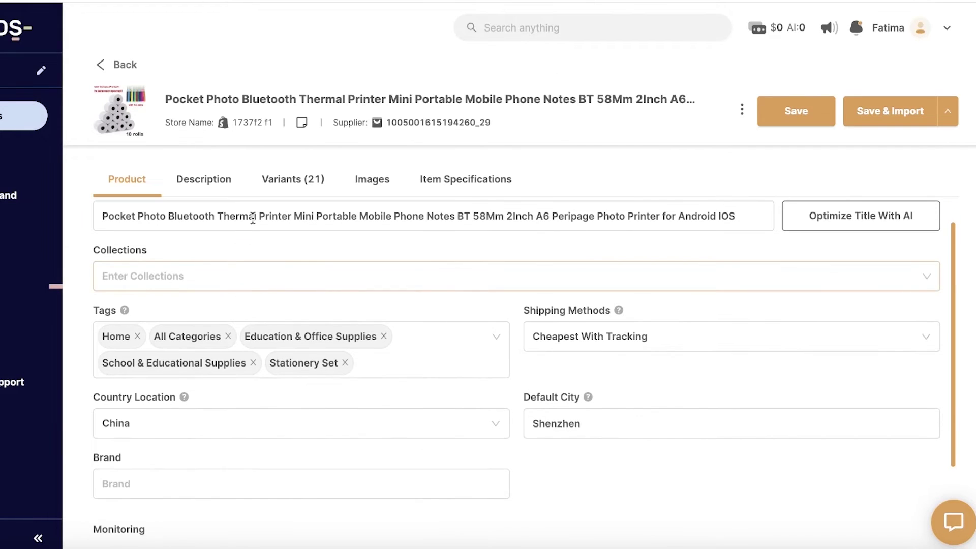
# Step: Replace the product title with "Cute Mini Printer"
pyautogui.tripleClick(256, 239)
pyautogui.write('C')
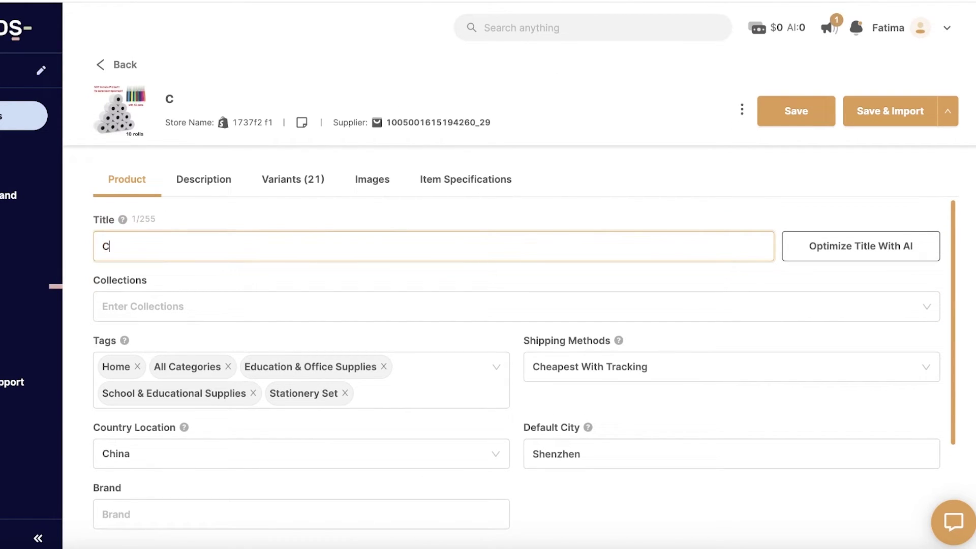
pyautogui.write('ute Mini Printer')
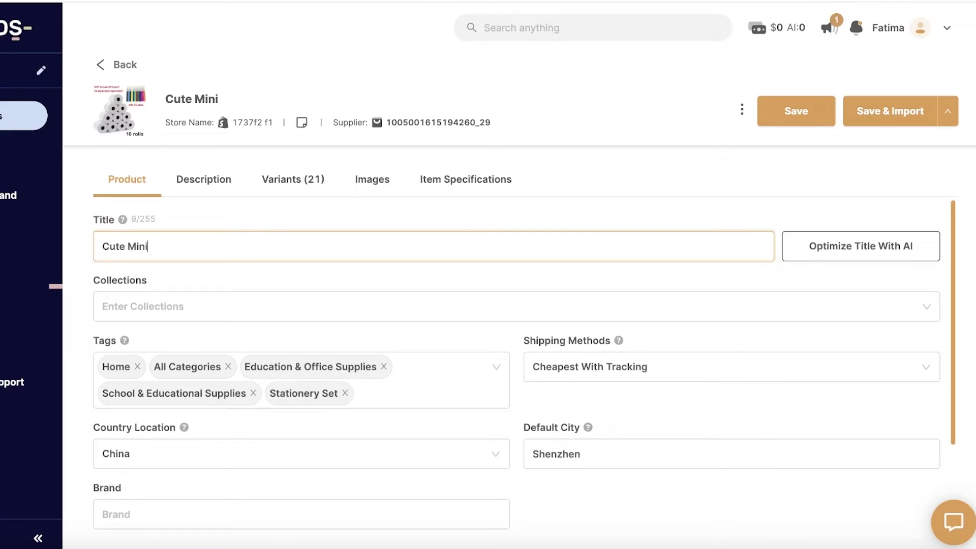
# Step: Assign the product to the Home page collection
pyautogui.click(250, 305)
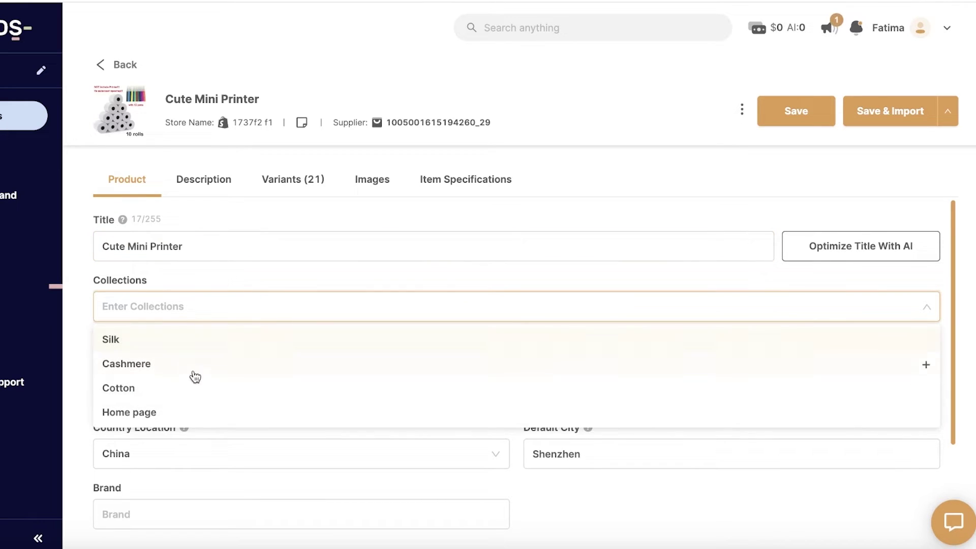
pyautogui.click(177, 420)
pyautogui.click(276, 288)
pyautogui.click(276, 288)
pyautogui.click(74, 319)
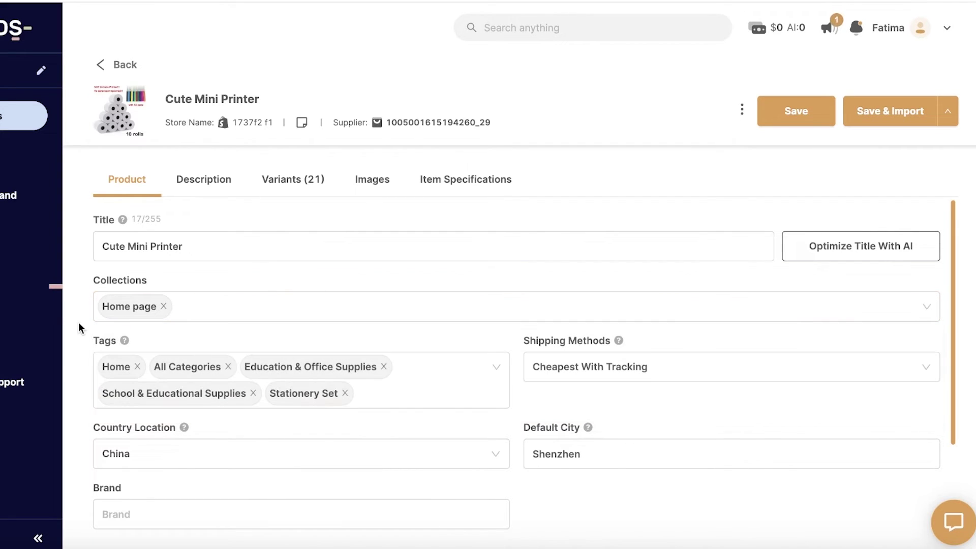
# Step: Remove the Home tag from the product and add the tags #cute and #printer
pyautogui.click(138, 368)
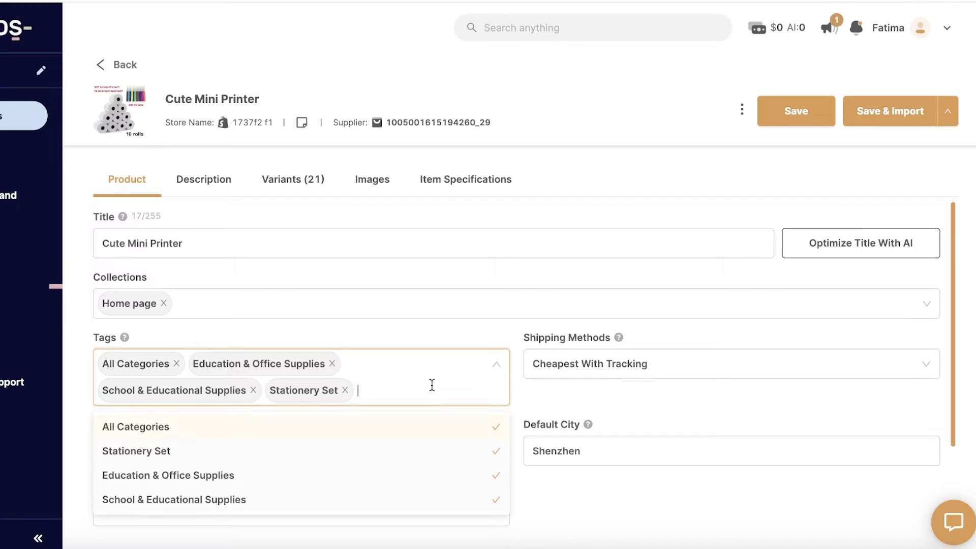
pyautogui.write('#cute')
pyautogui.press('Return')
pyautogui.write('#printer')
pyautogui.press('Return')
pyautogui.click(747, 336)
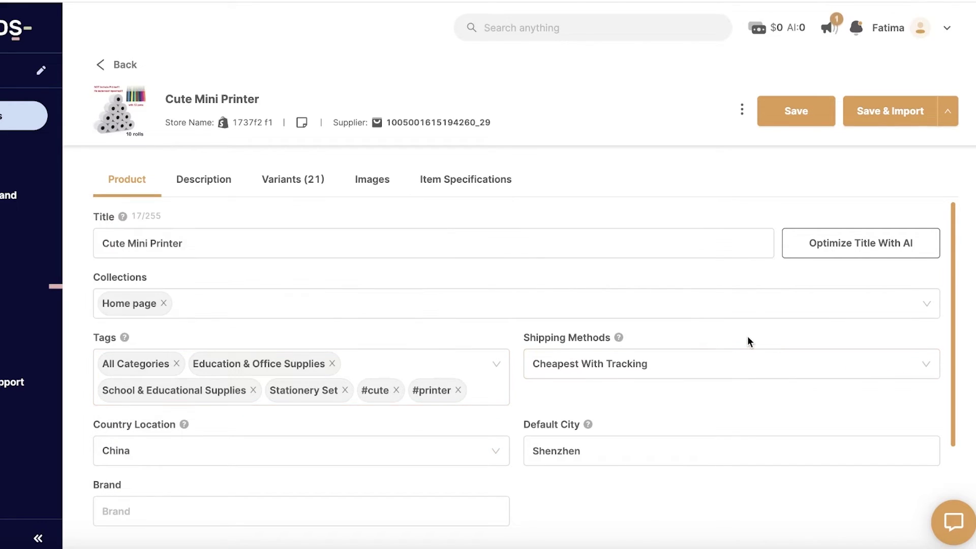
# Step: Set the product's shipping method to Cheapest
pyautogui.click(729, 365)
pyautogui.scroll(-1, 717, 366)
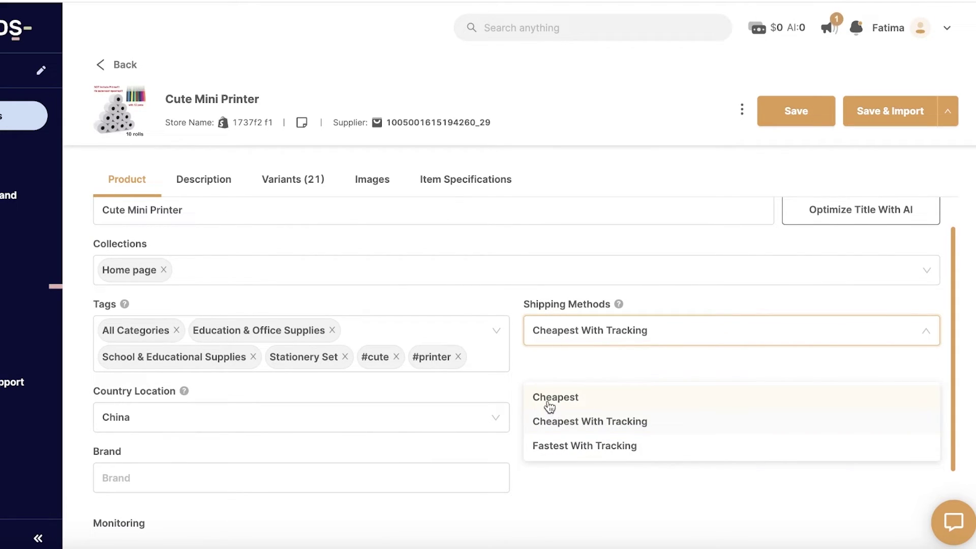
pyautogui.click(581, 401)
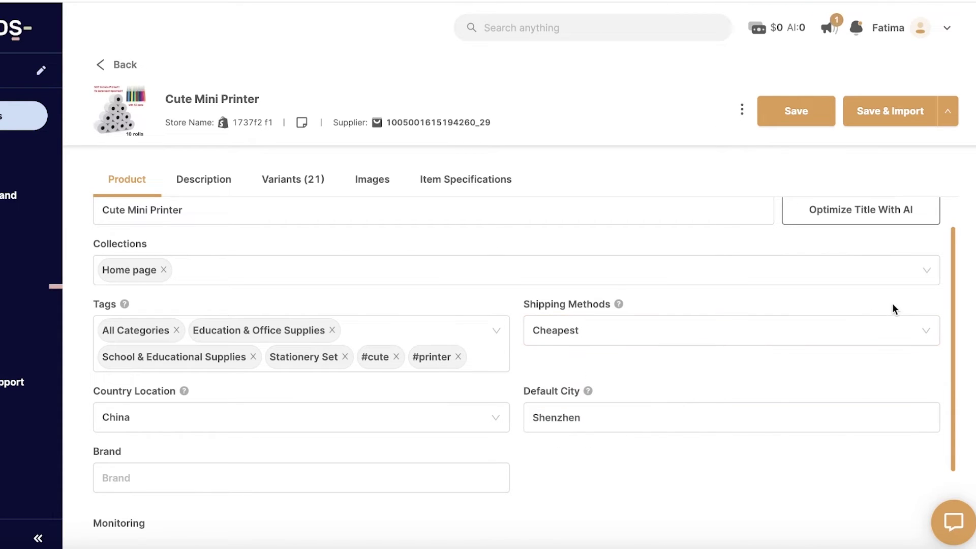
pyautogui.click(628, 415)
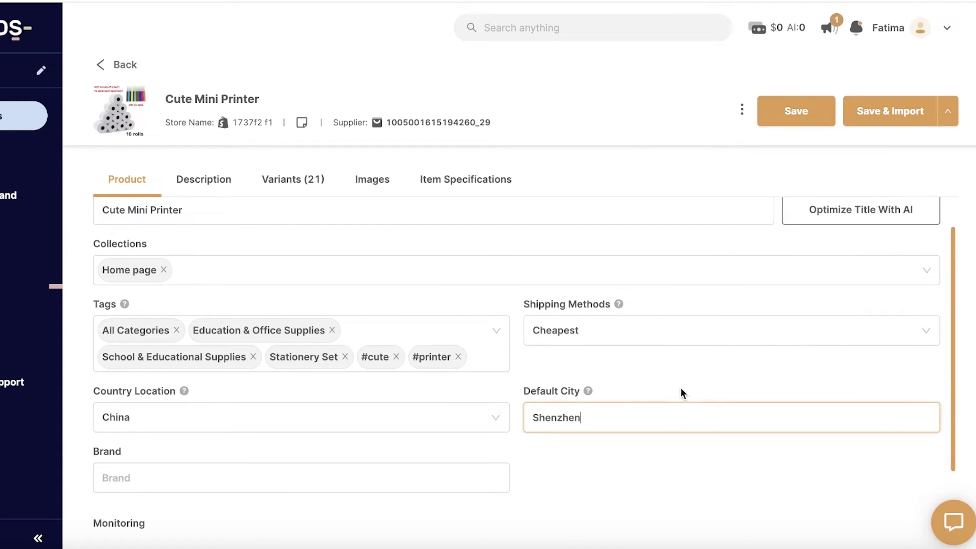
# Step: Enter Emeline as the product's brand
pyautogui.scroll(-2, 683, 393)
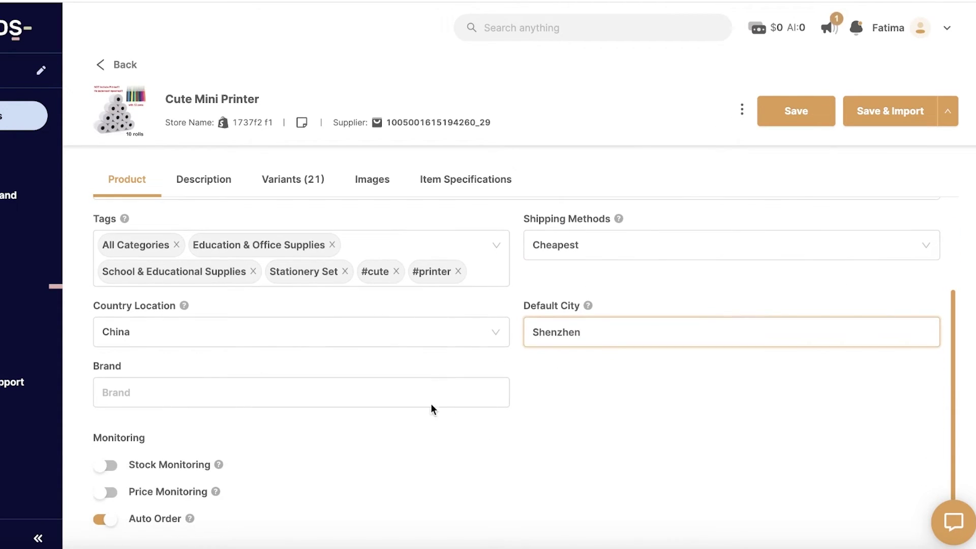
pyautogui.click(147, 395)
pyautogui.write('Emeline')
pyautogui.click(184, 488)
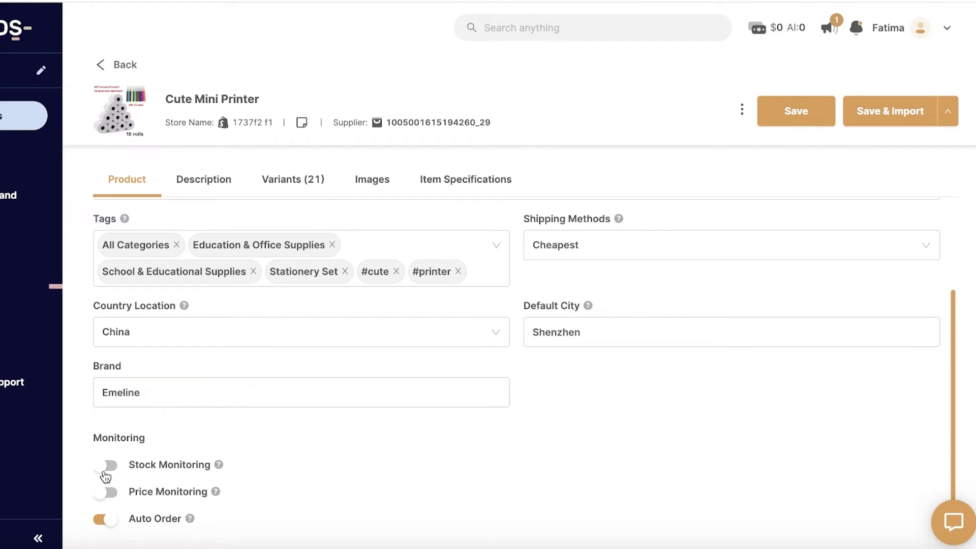
# Step: Save the edited listing, import it to the store and view the import job's details
pyautogui.scroll(3, 330, 498)
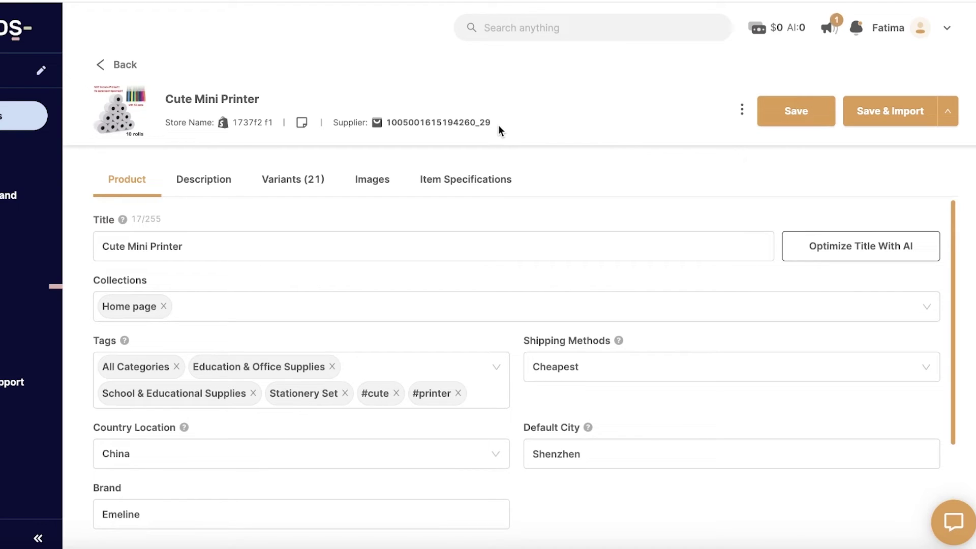
pyautogui.click(798, 110)
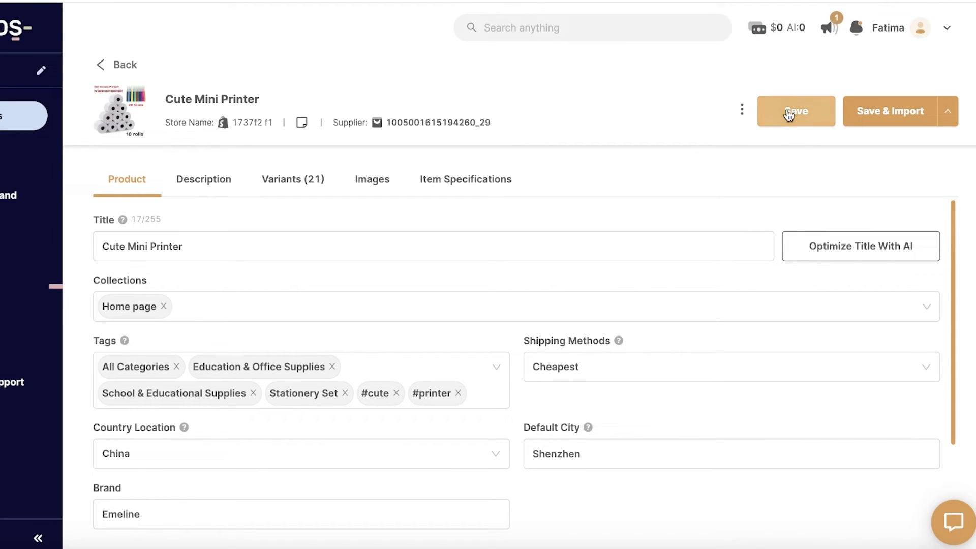
pyautogui.click(887, 122)
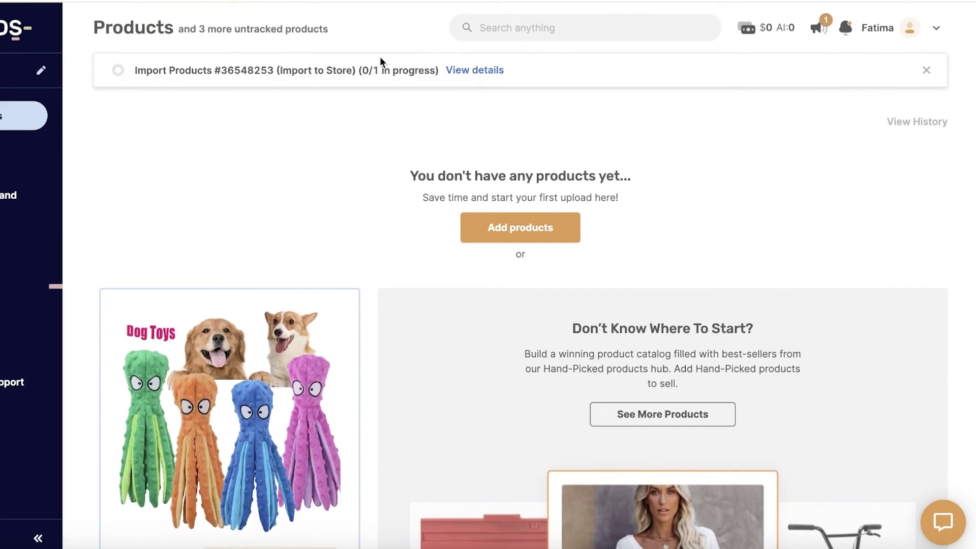
pyautogui.click(483, 71)
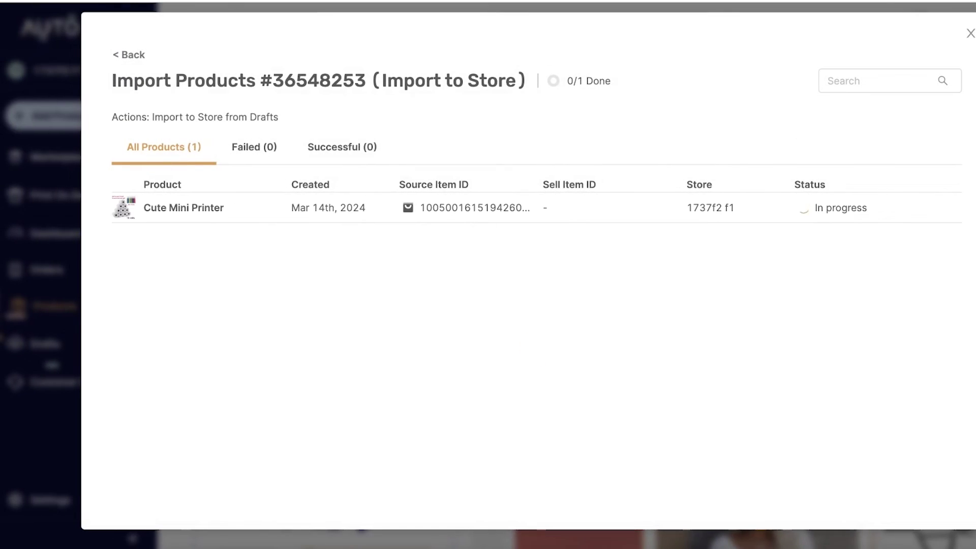
pyautogui.press('Escape')
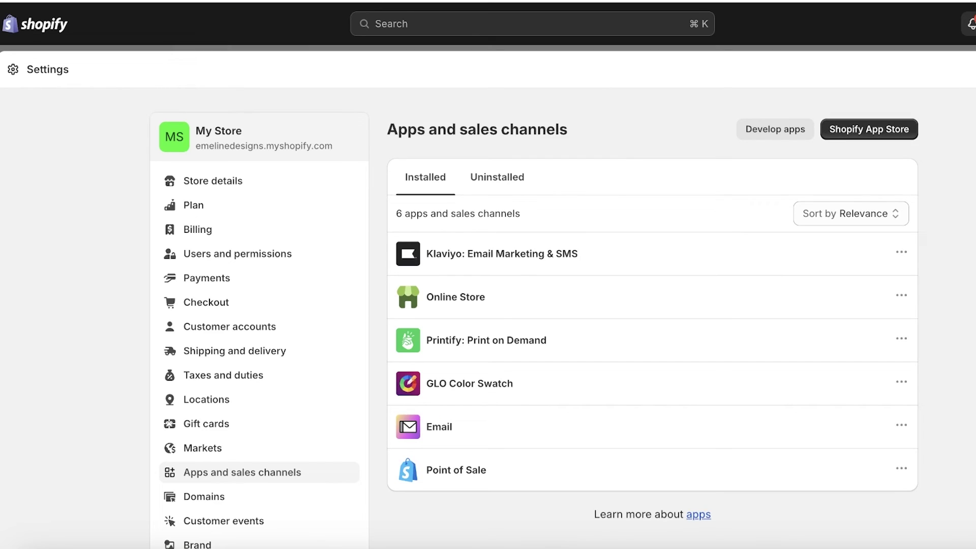
# Step: Switch to the Shopify admin, leave the settings and open the store's product list
pyautogui.press('Escape')
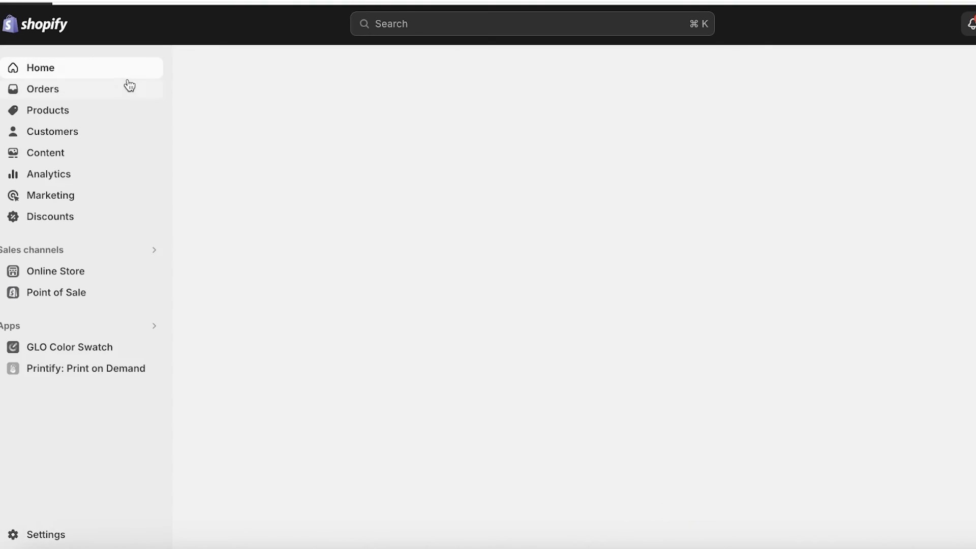
pyautogui.click(50, 112)
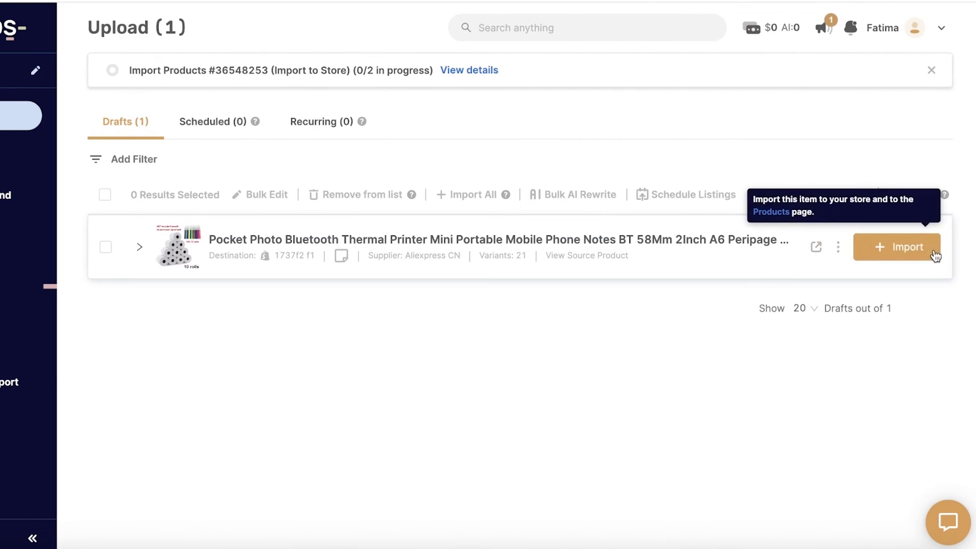
# Step: Back in AutoDS, import the Pocket Photo Bluetooth Thermal Printer draft to the store
pyautogui.click(928, 253)
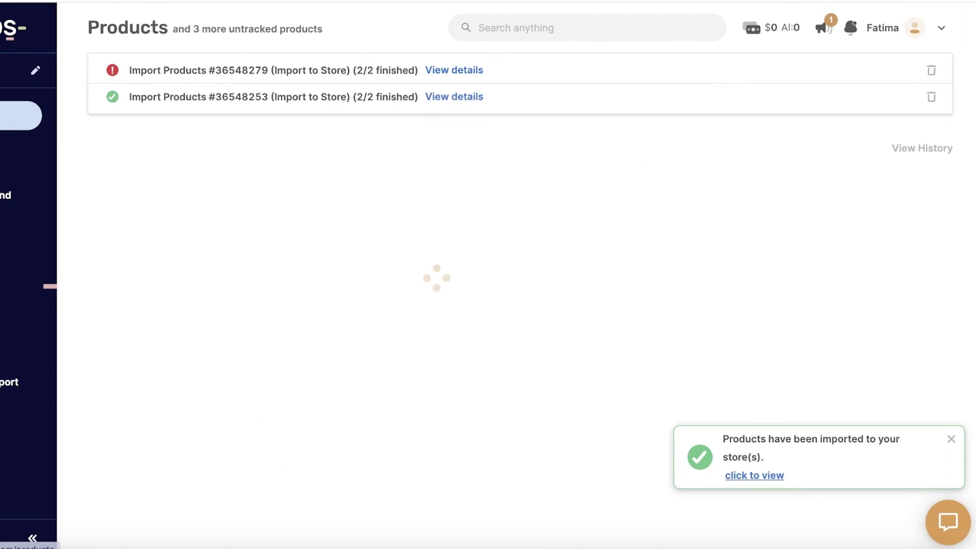